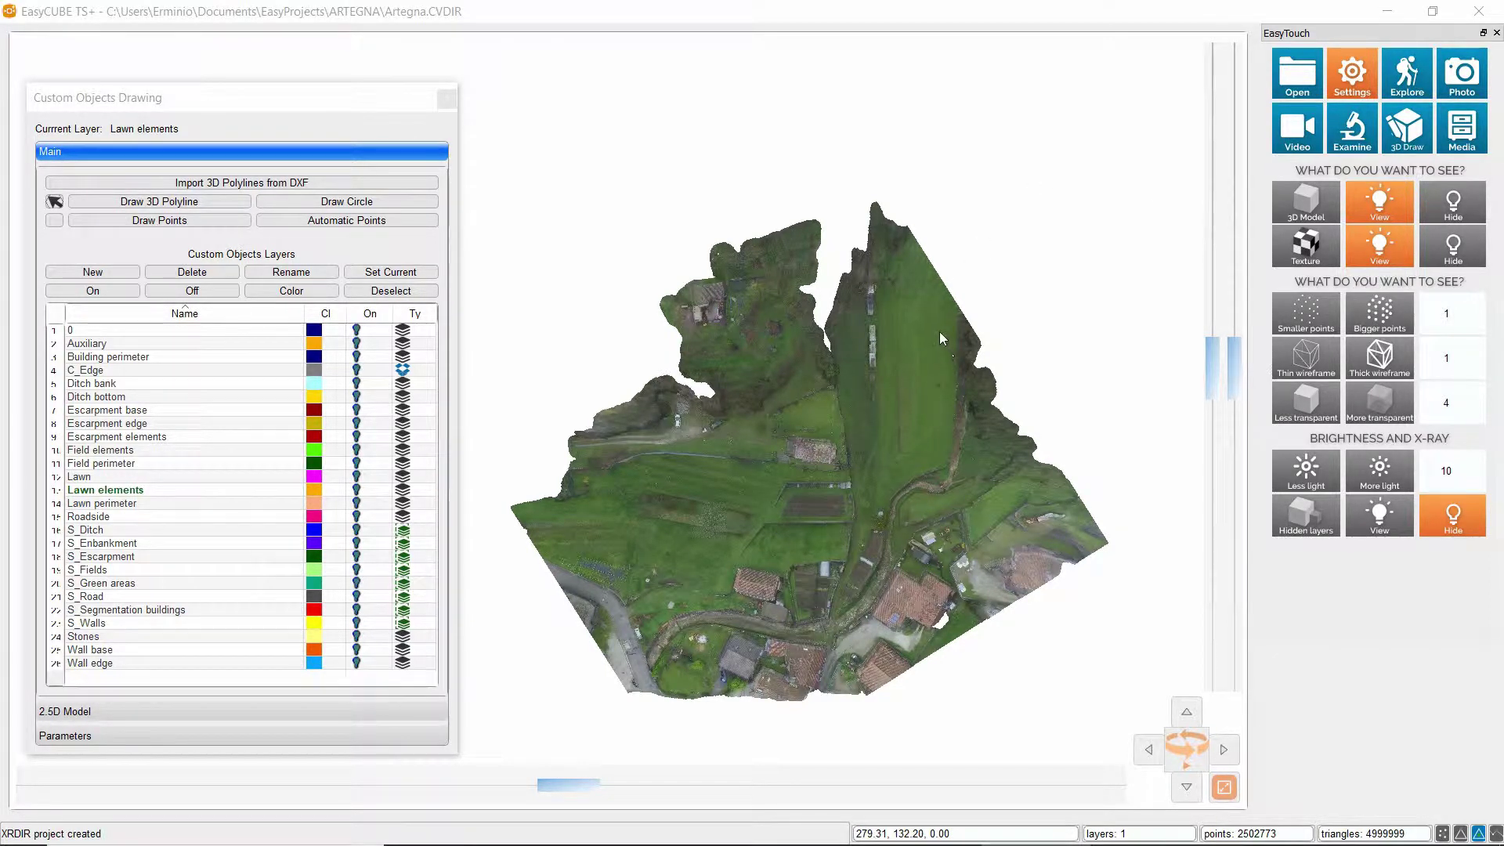
- Turn on the Lawn perimeter and Lawn elements layers and expand the 2.5D Model section
left_click(123, 504)
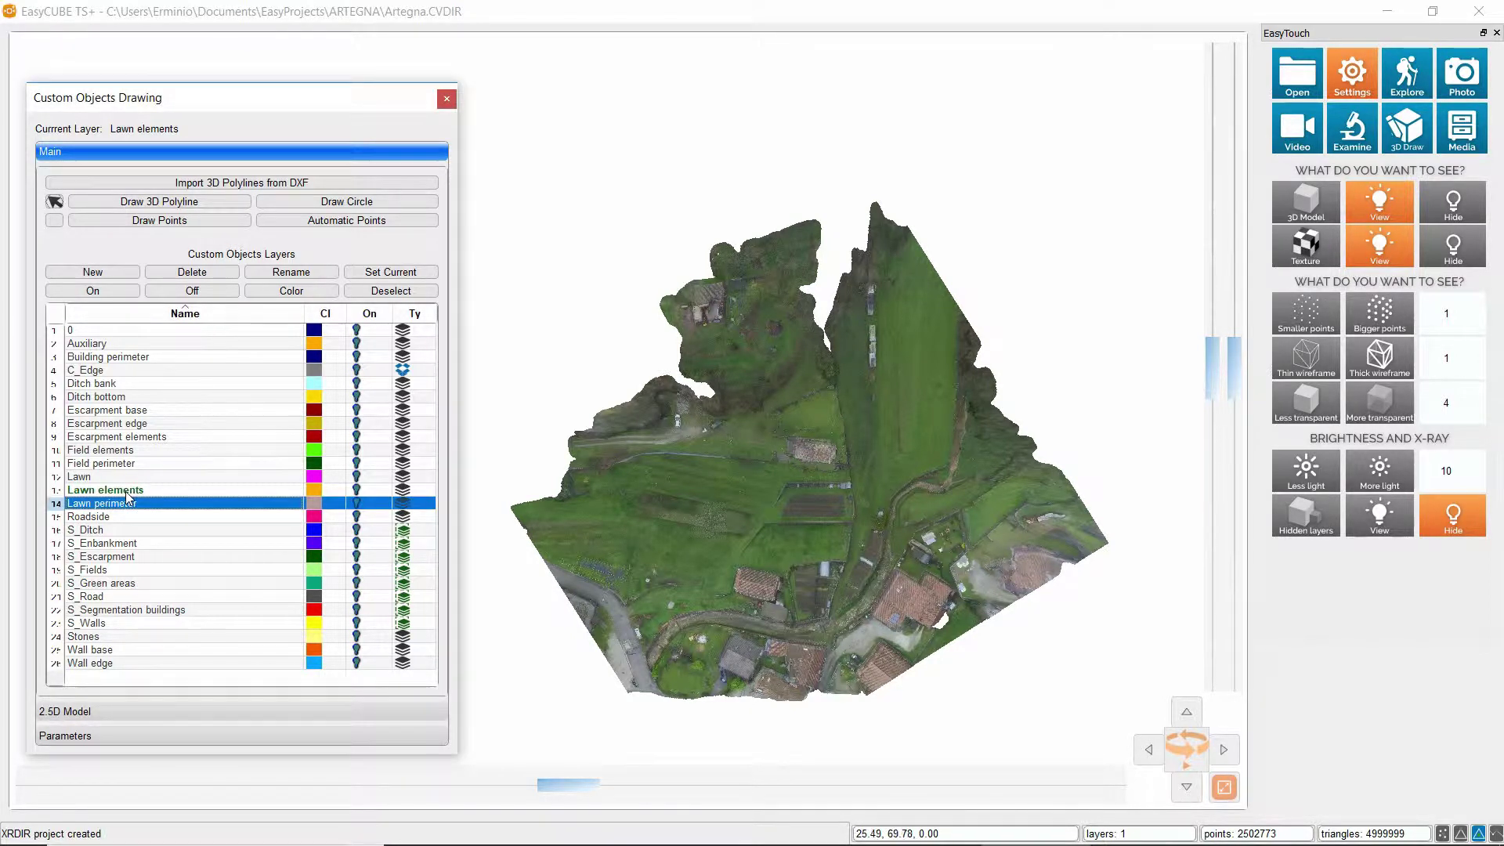
left_click(125, 491, "shift")
left_click(100, 291)
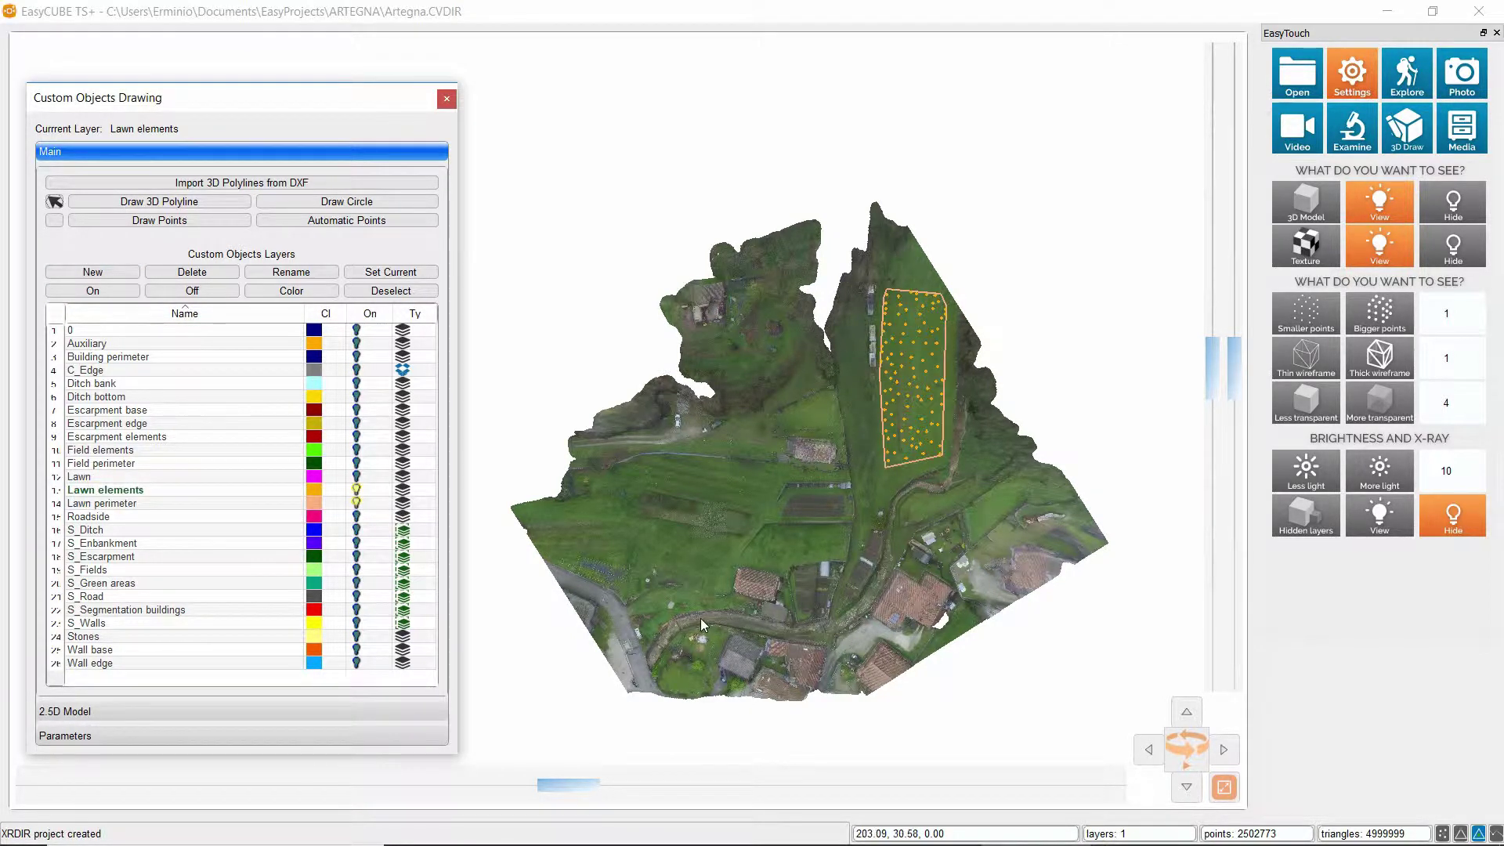
left_click(121, 711)
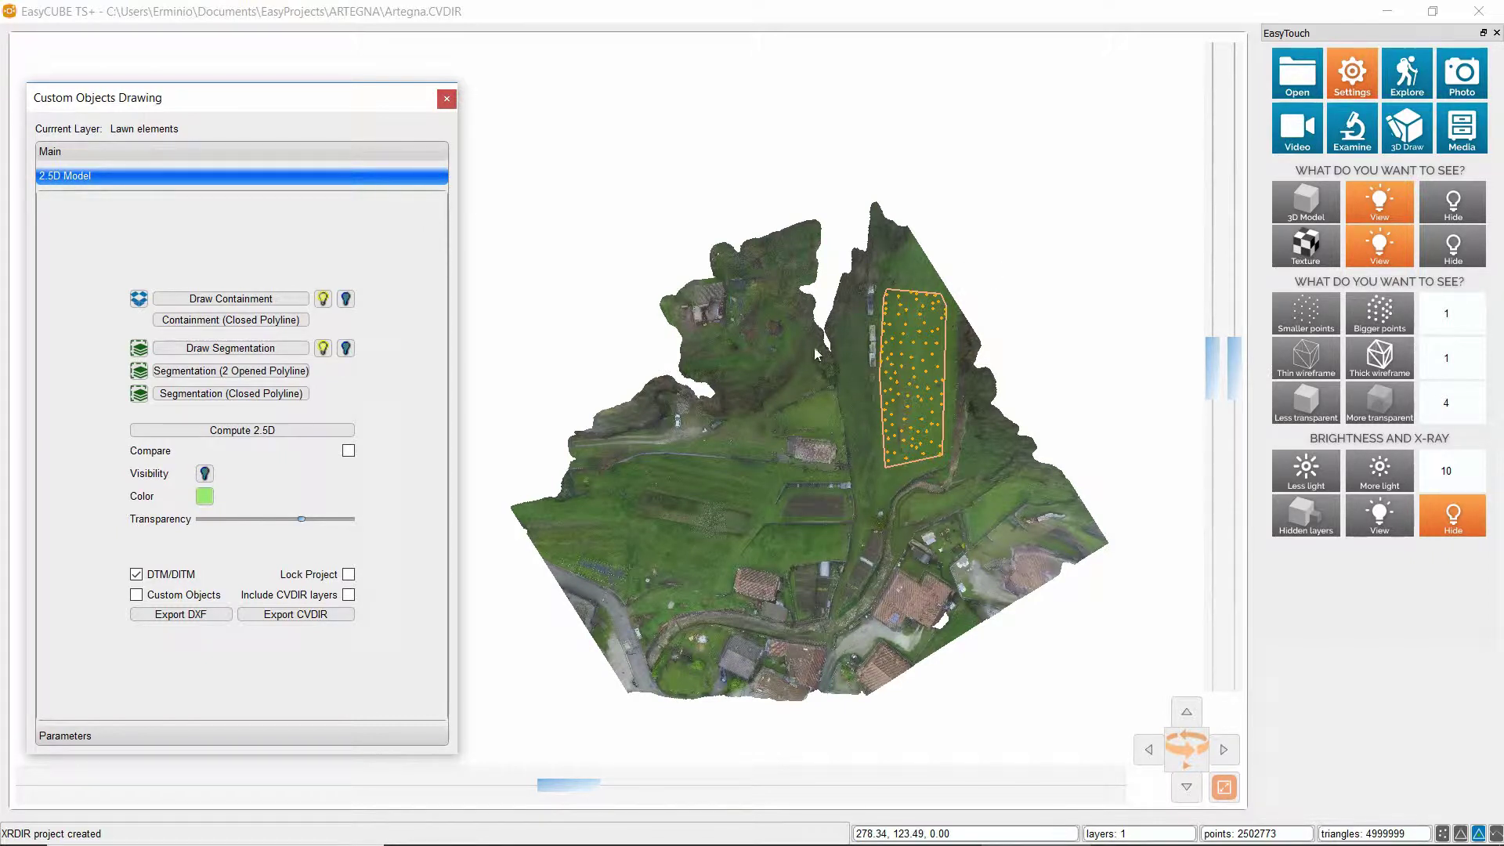
- Compute the 2.5D lawn surface and centre the view on the lawn polygon
left_click(190, 431)
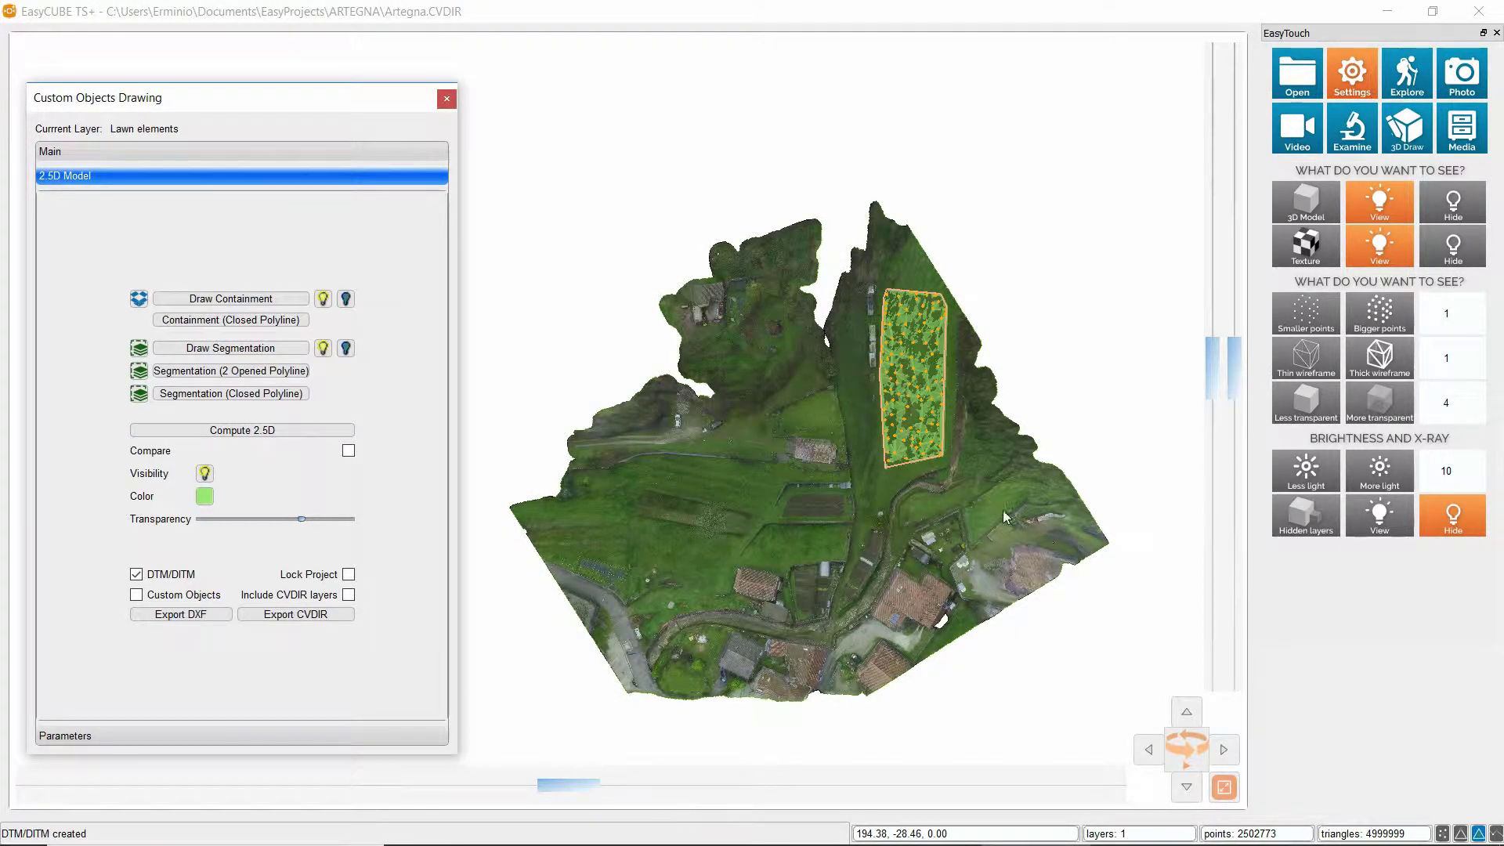
scroll(957, 437, "up", 3)
left_click_drag(960, 439, 796, 477)
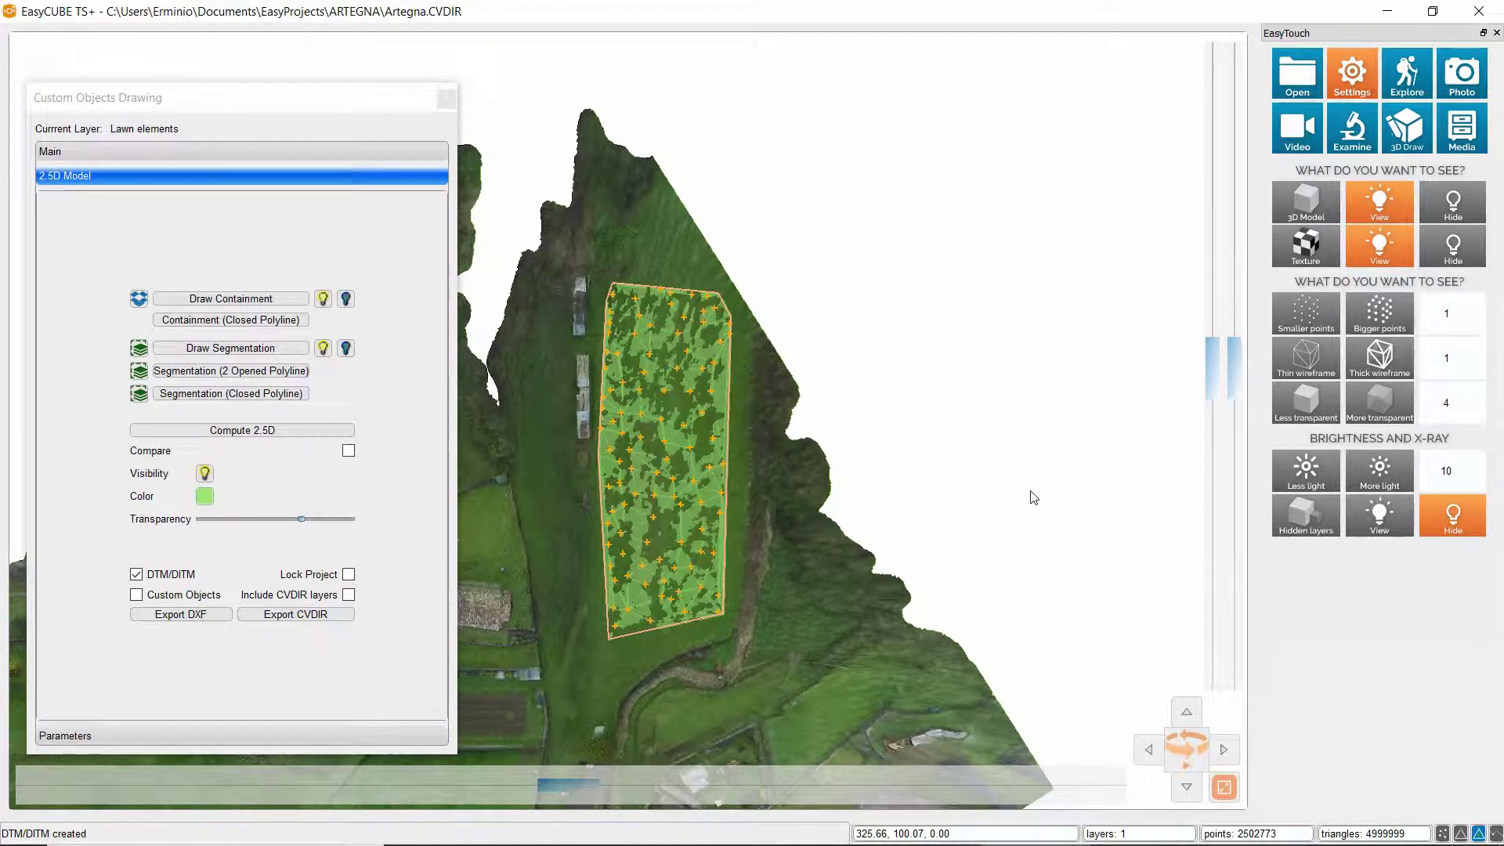
- Enable Compare, recompute the 2.5D model and regenerate the XRDIR deviation cloud (0 to 0.299)
left_click(350, 452)
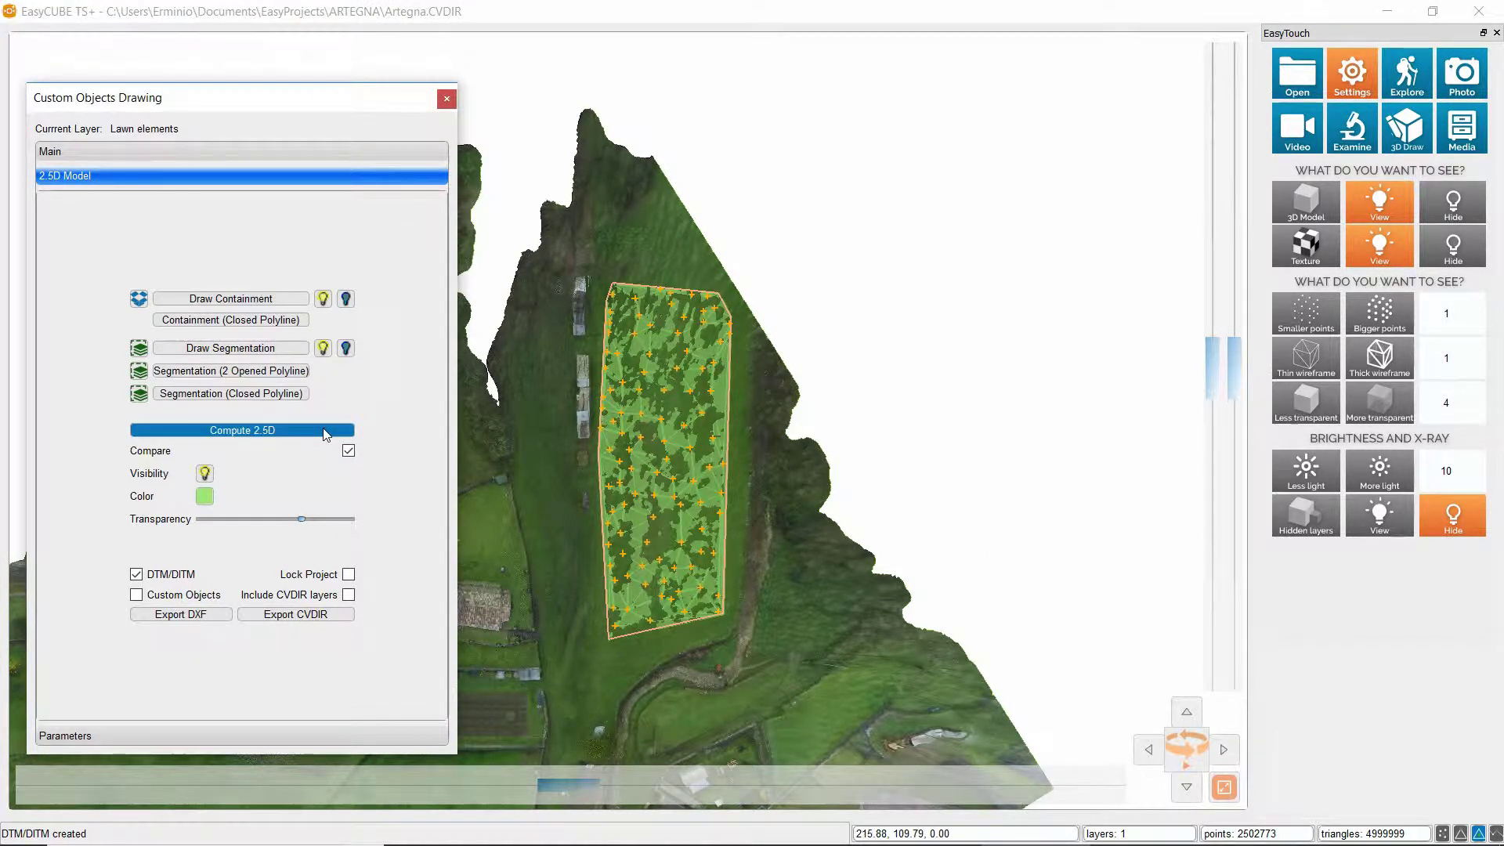
left_click(324, 430)
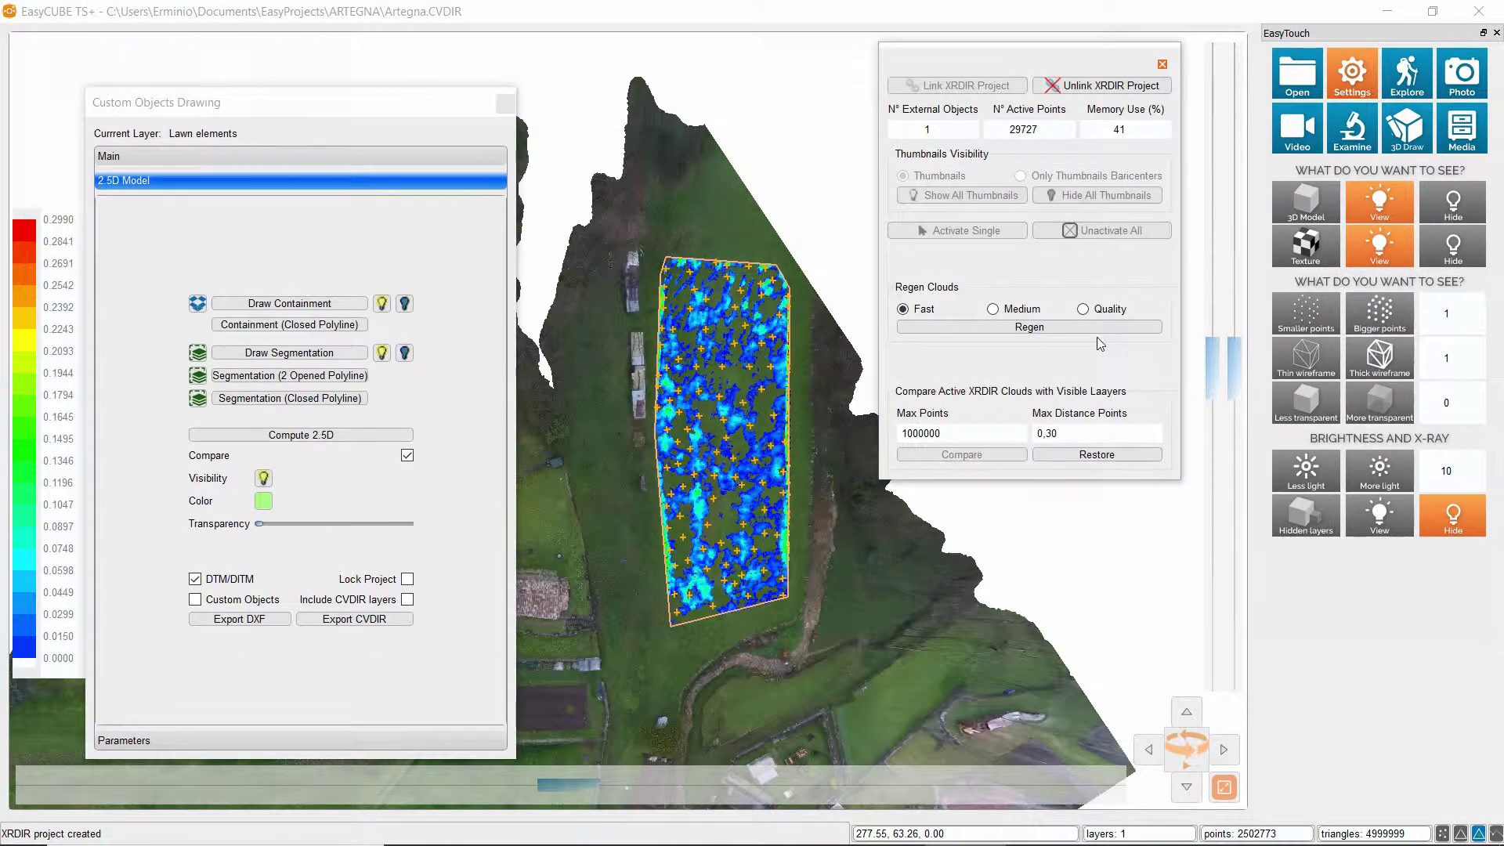
left_click(1029, 327)
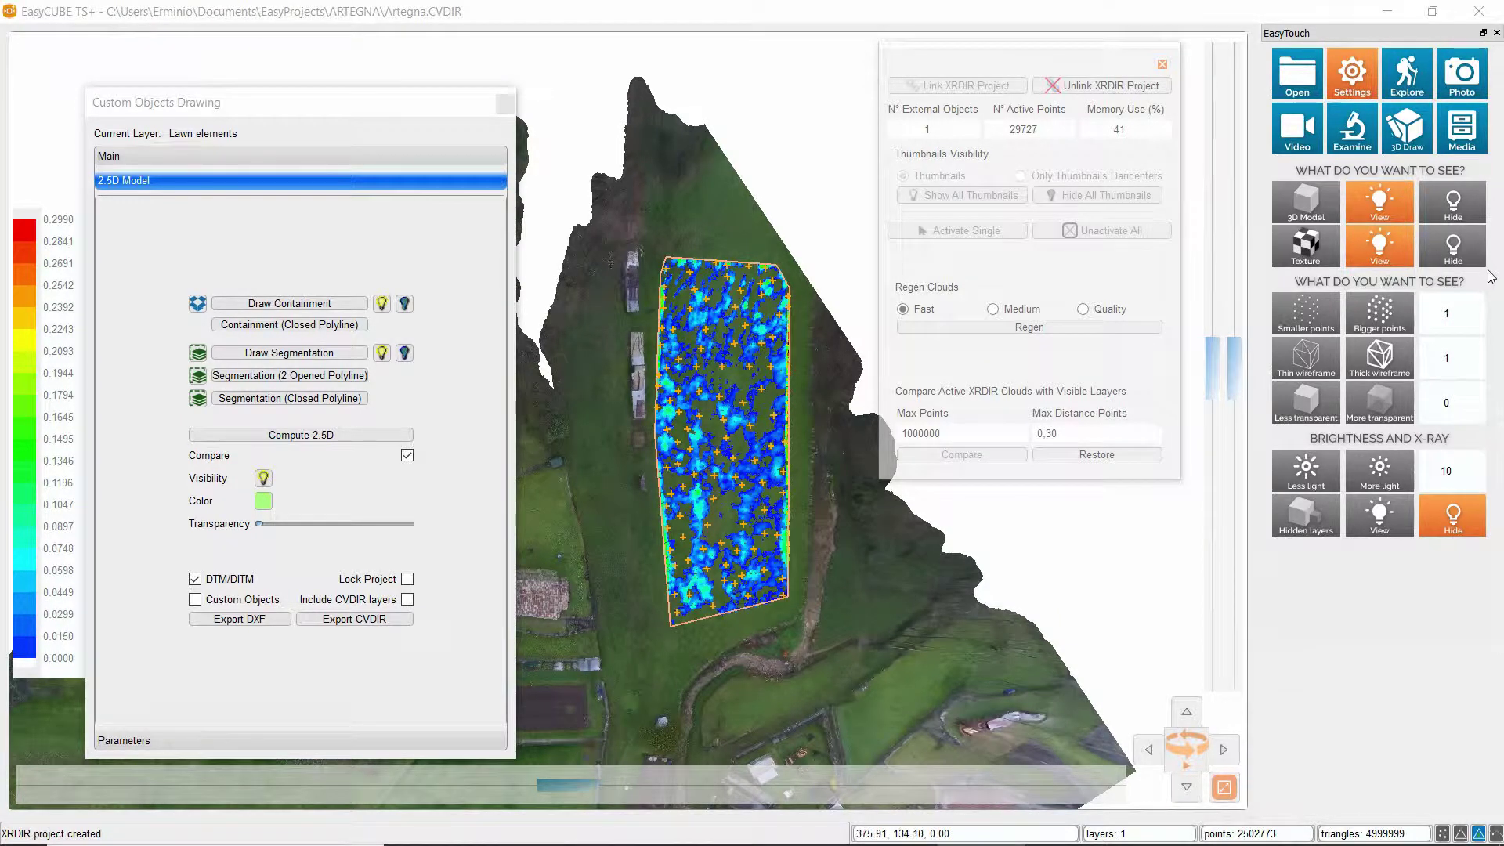
- Hide the mesh texture and the 3D terrain model, then zoom into the deviation cloud
left_click(1463, 259)
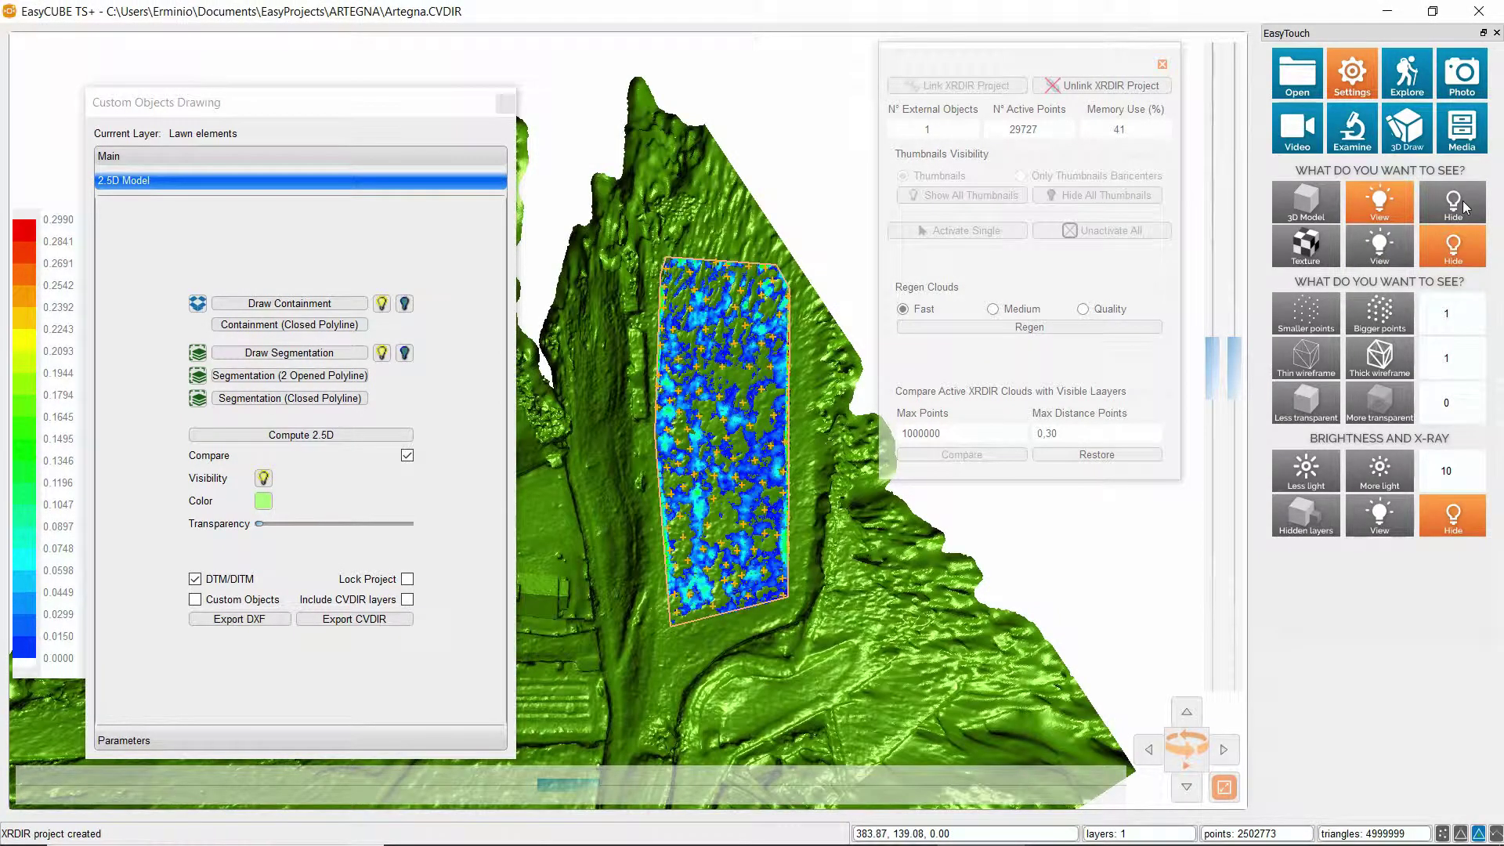
left_click(1463, 205)
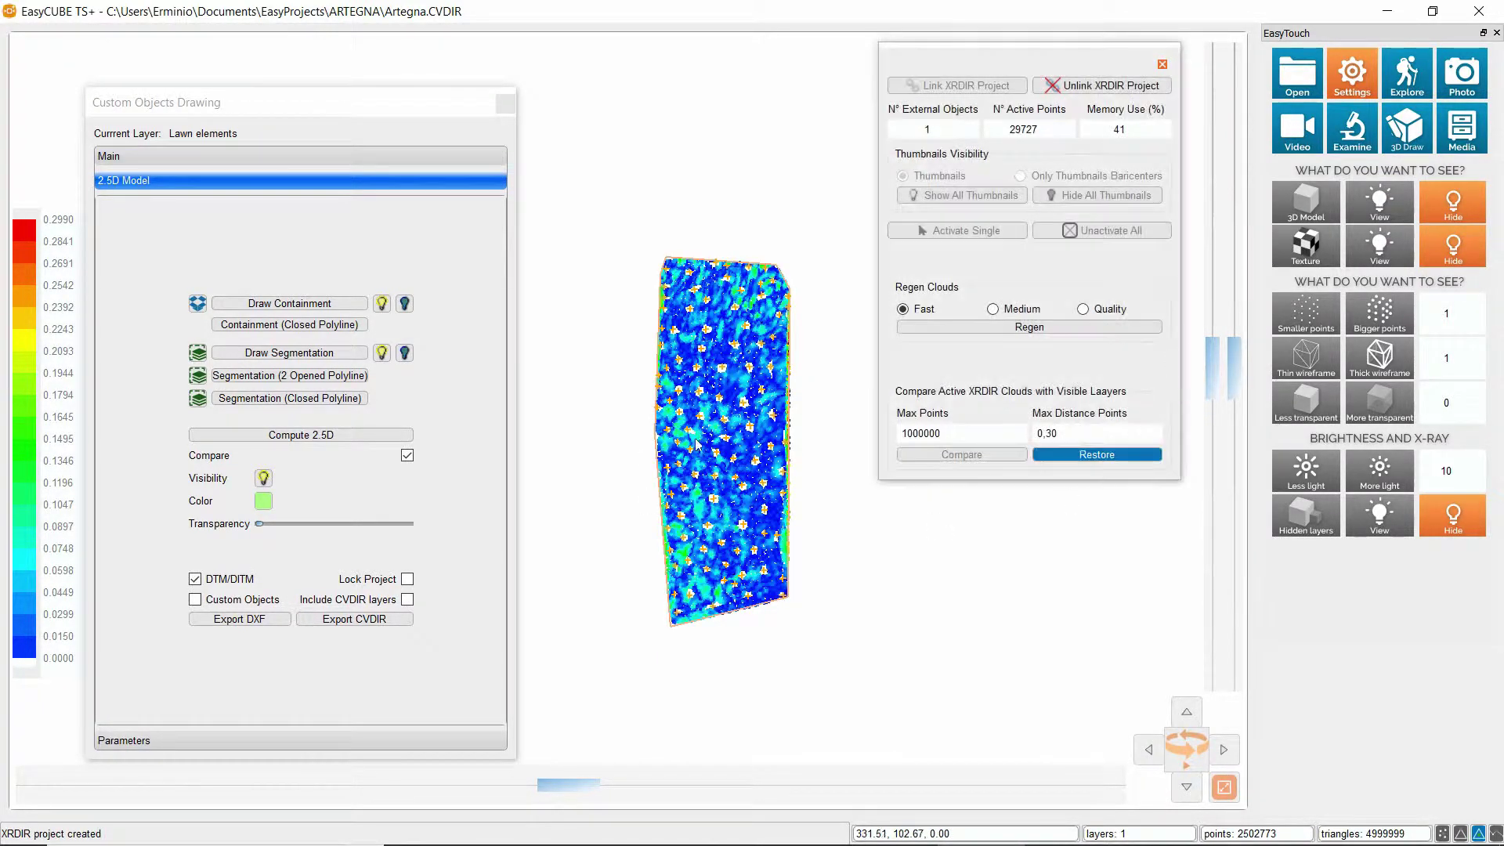
scroll(721, 448, "up", 3)
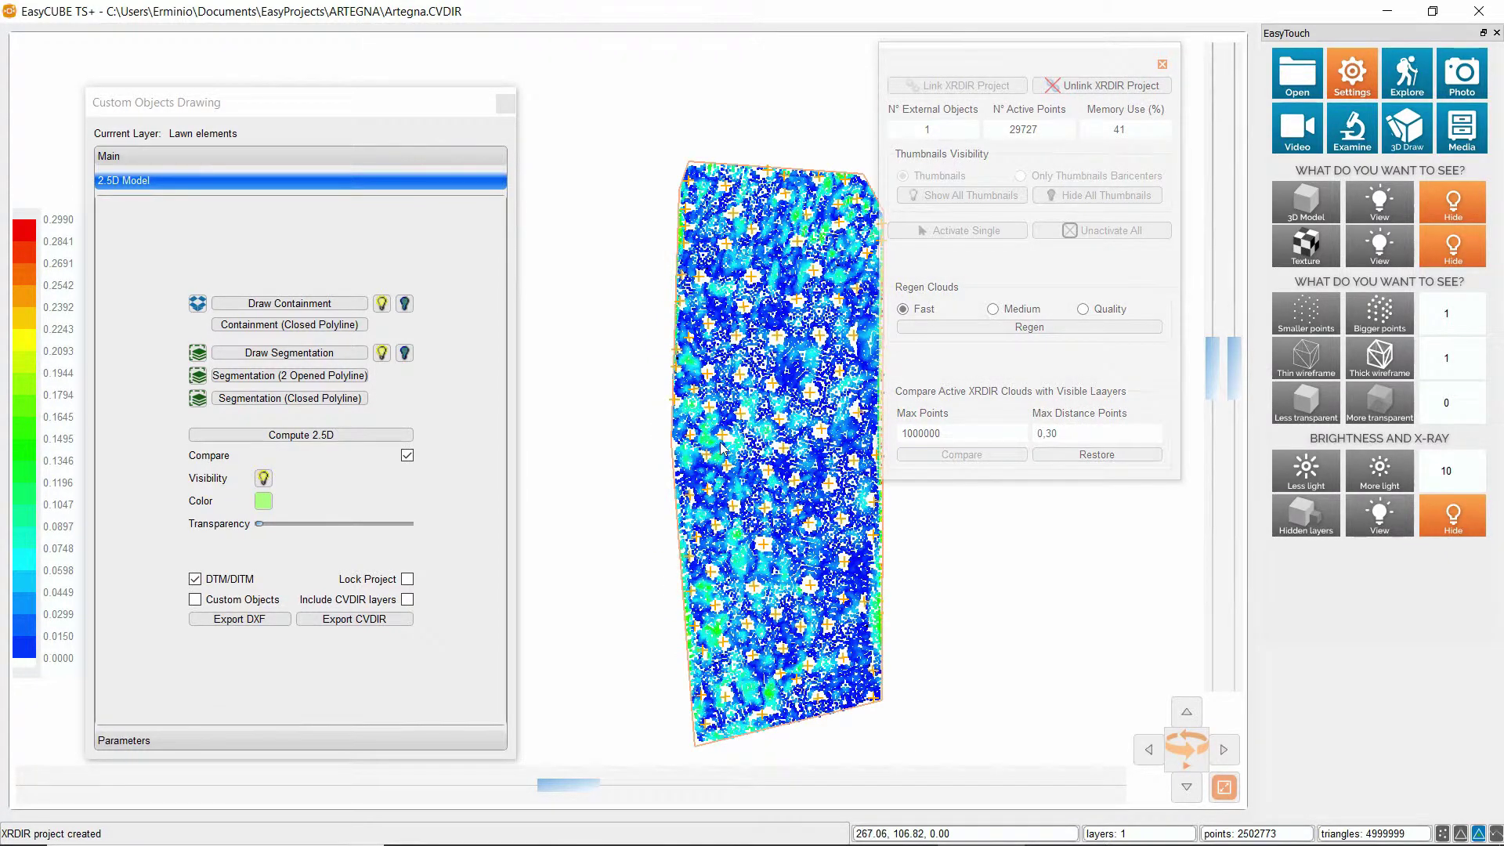
scroll(722, 448, "up", 1)
scroll(706, 496, "up", 3)
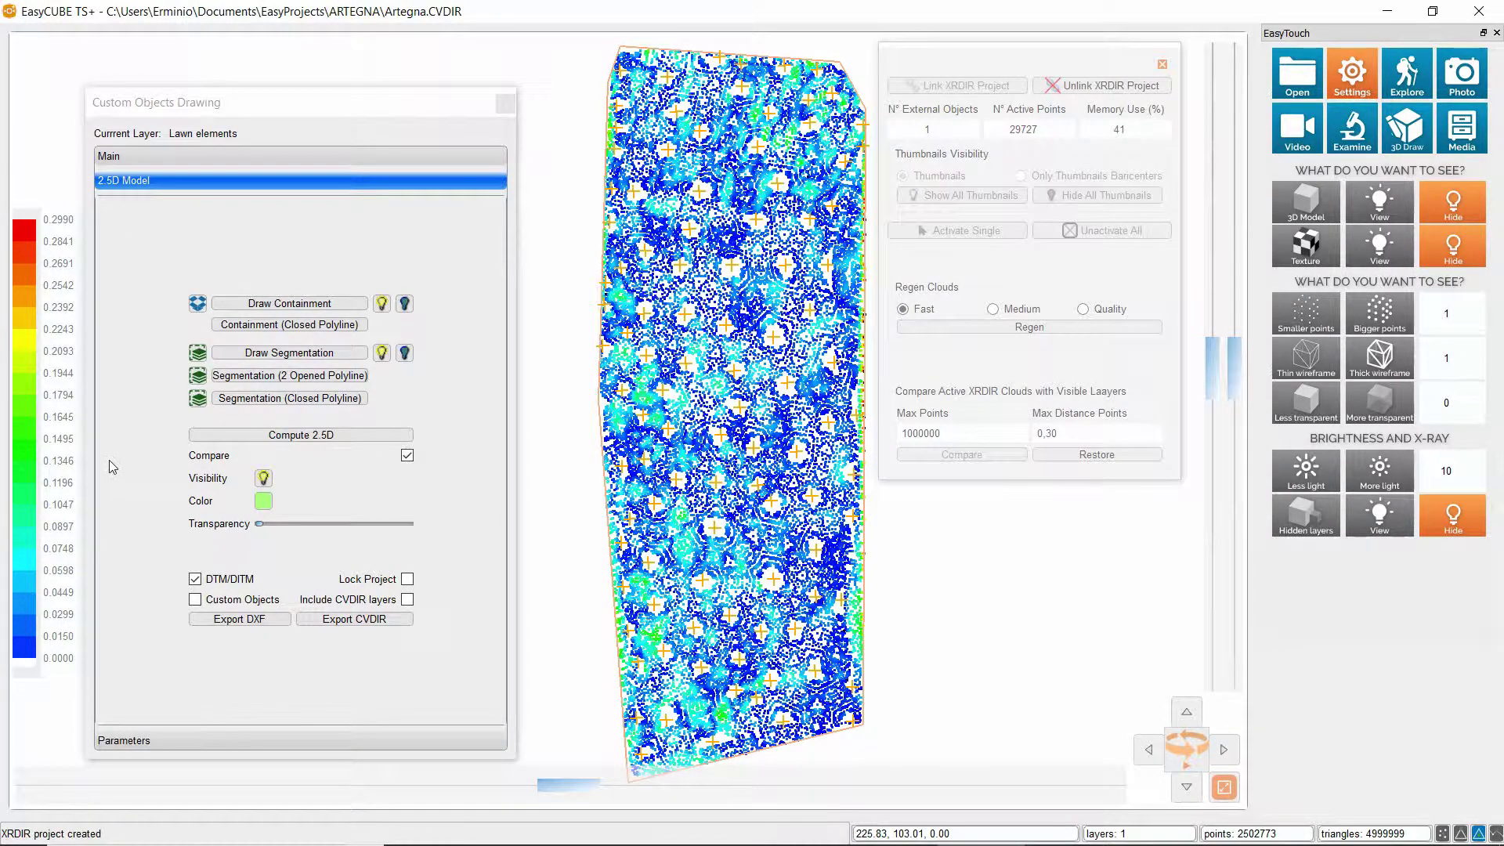
- Show the 3D terrain model again, untextured, at transparency level 4
left_click(223, 156)
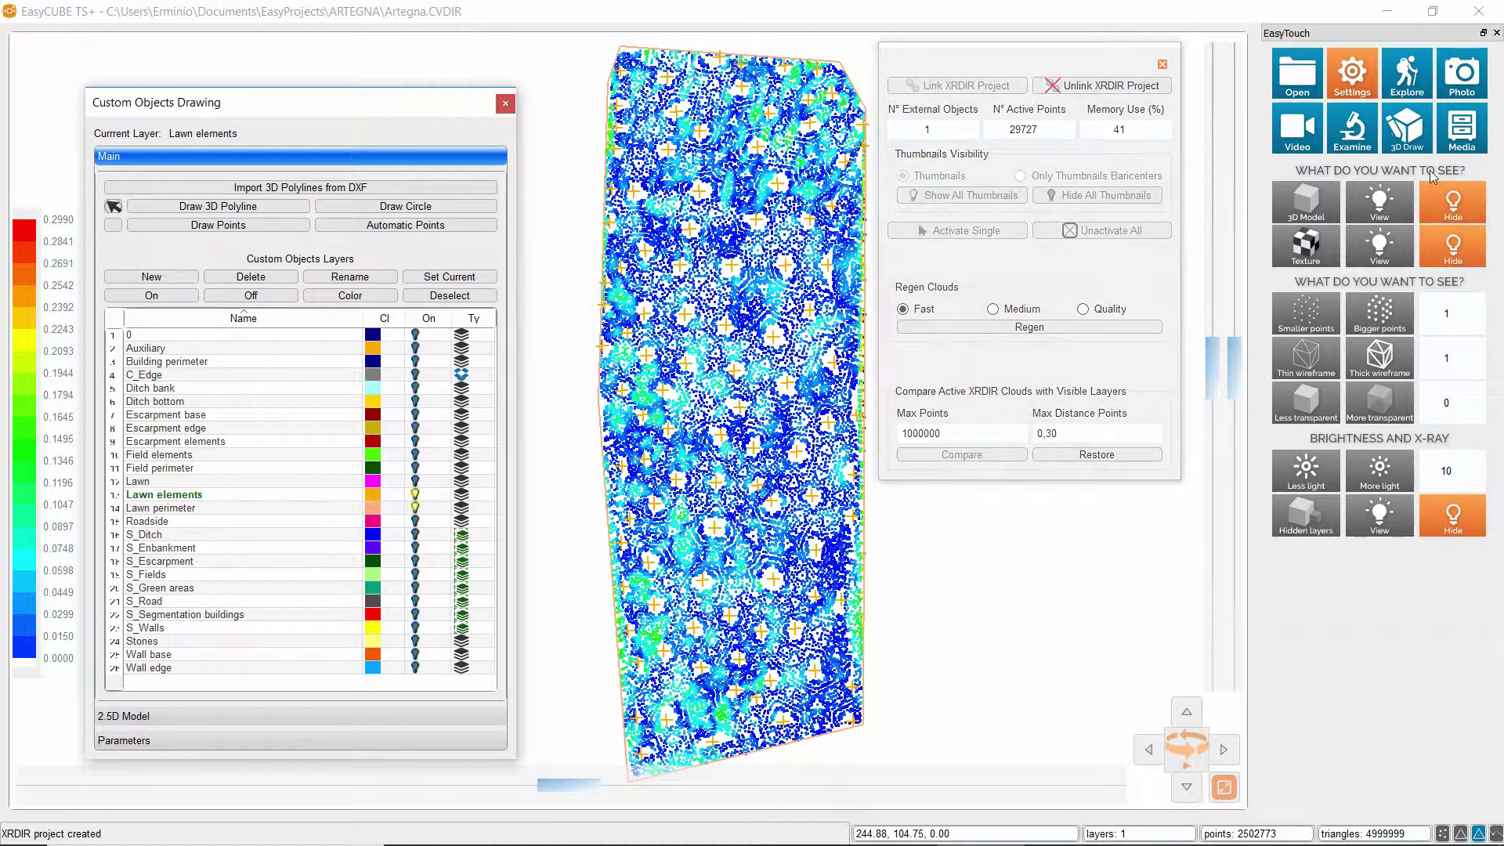
left_click(1379, 205)
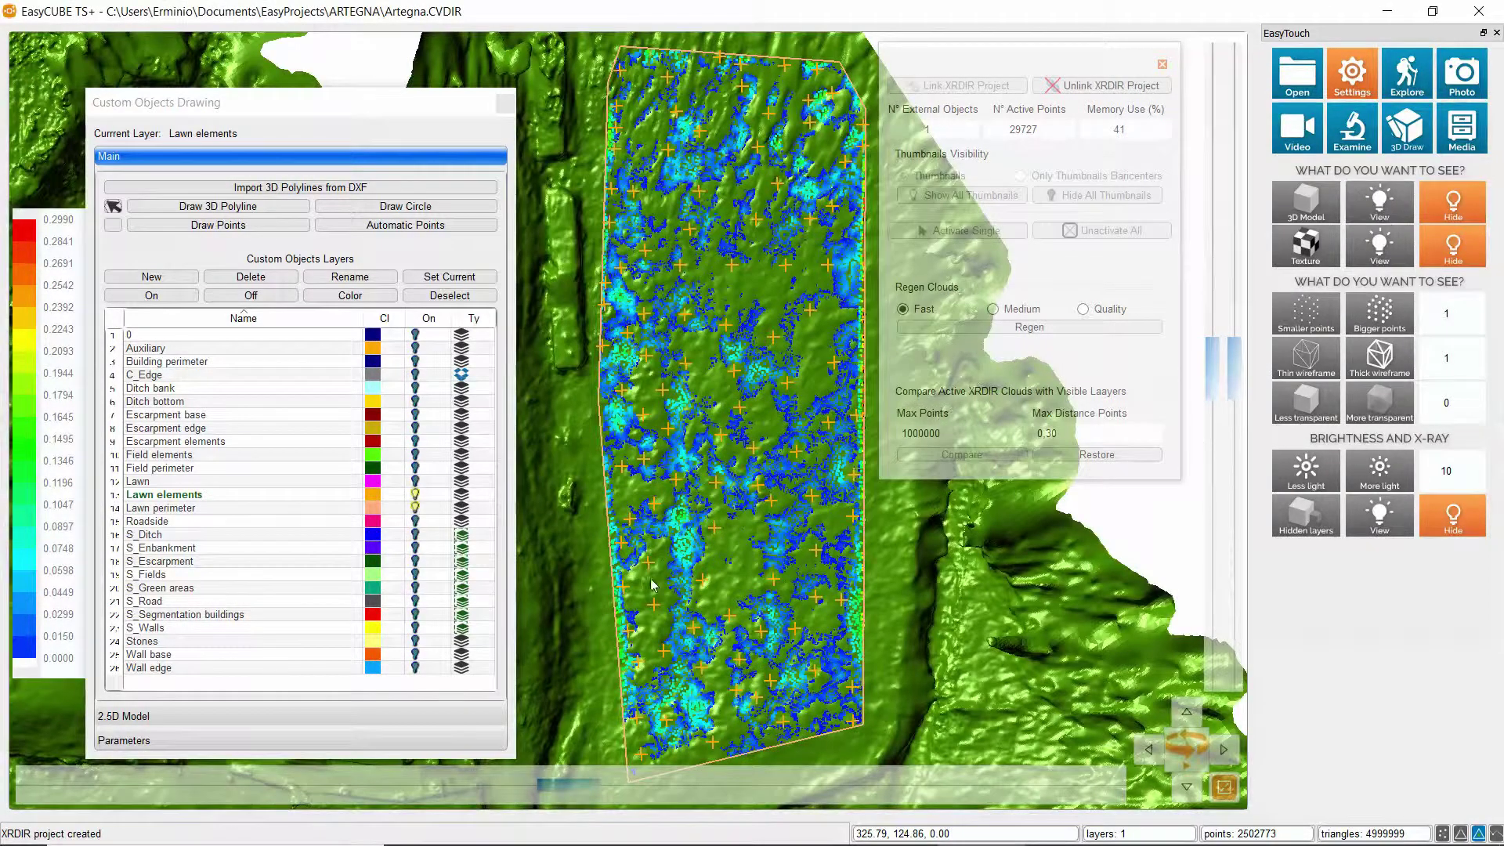
left_click(1394, 408)
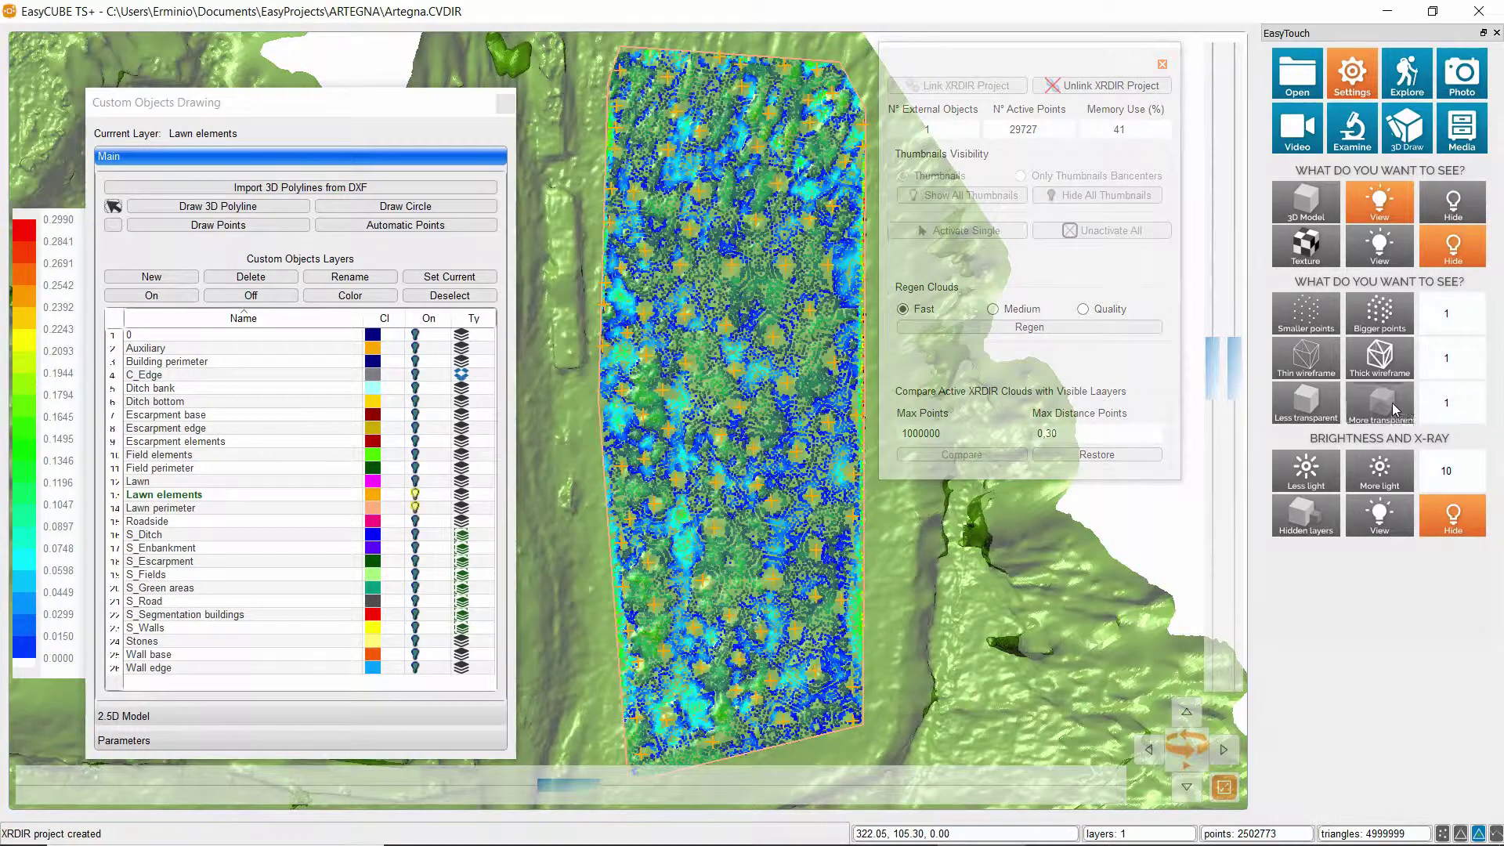
left_click(1394, 408)
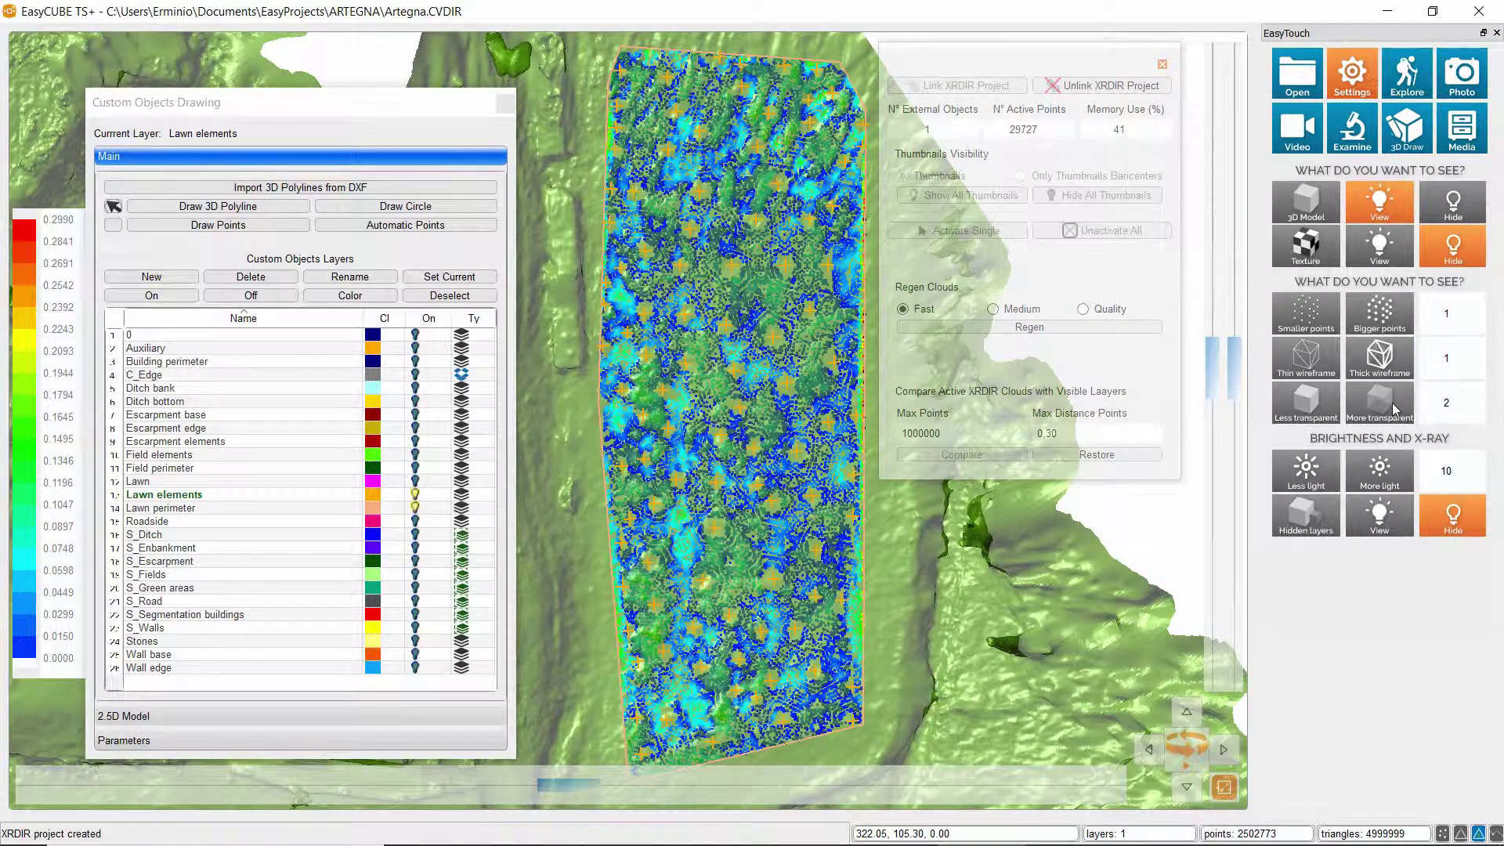
left_click(1394, 408)
- Draw one extra point on the lawn surface, then end point drawing
left_click(238, 228)
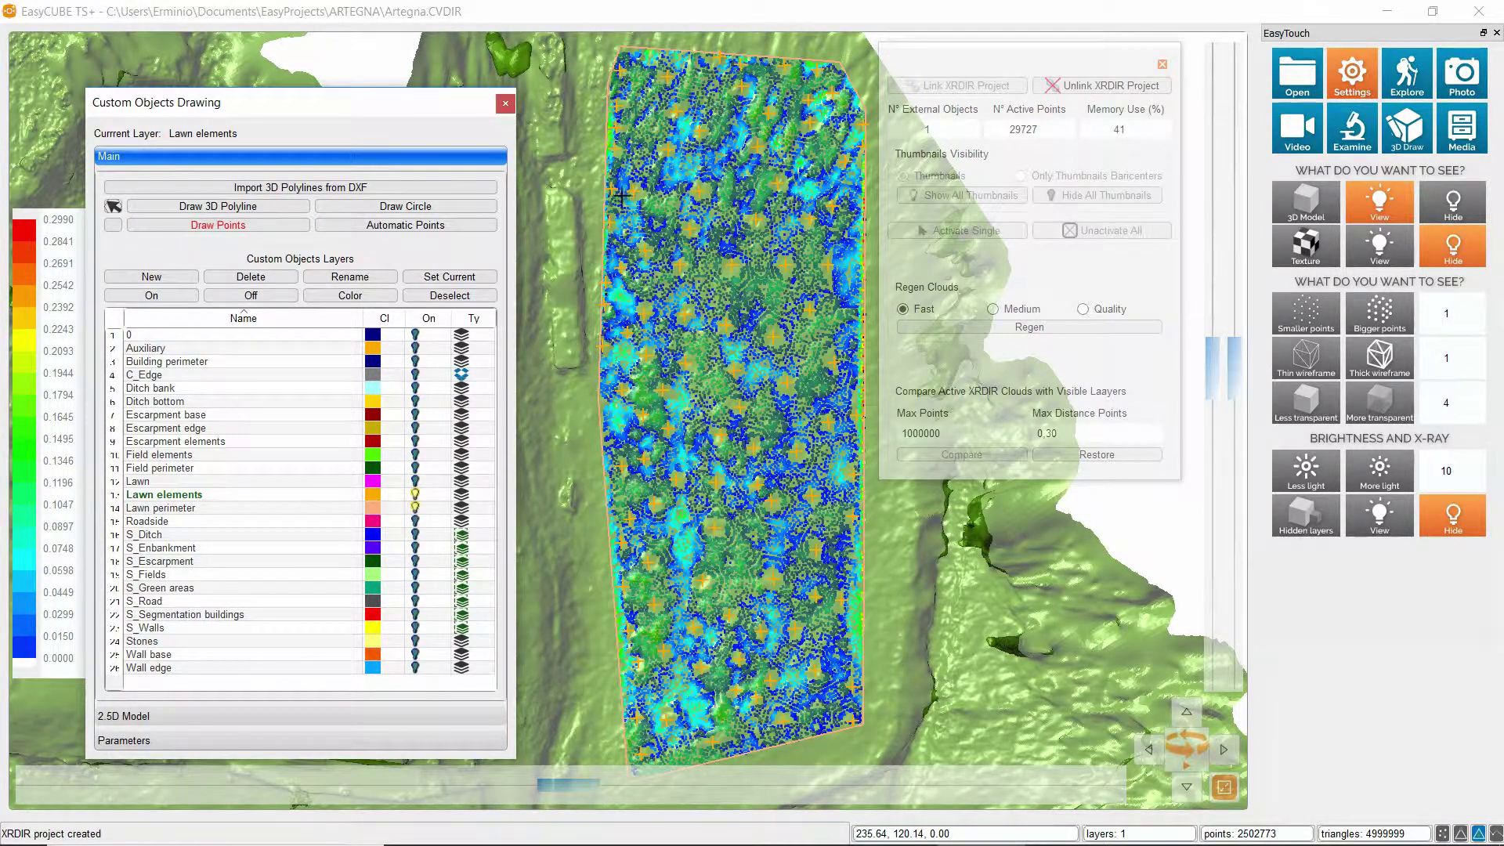
left_click(853, 618)
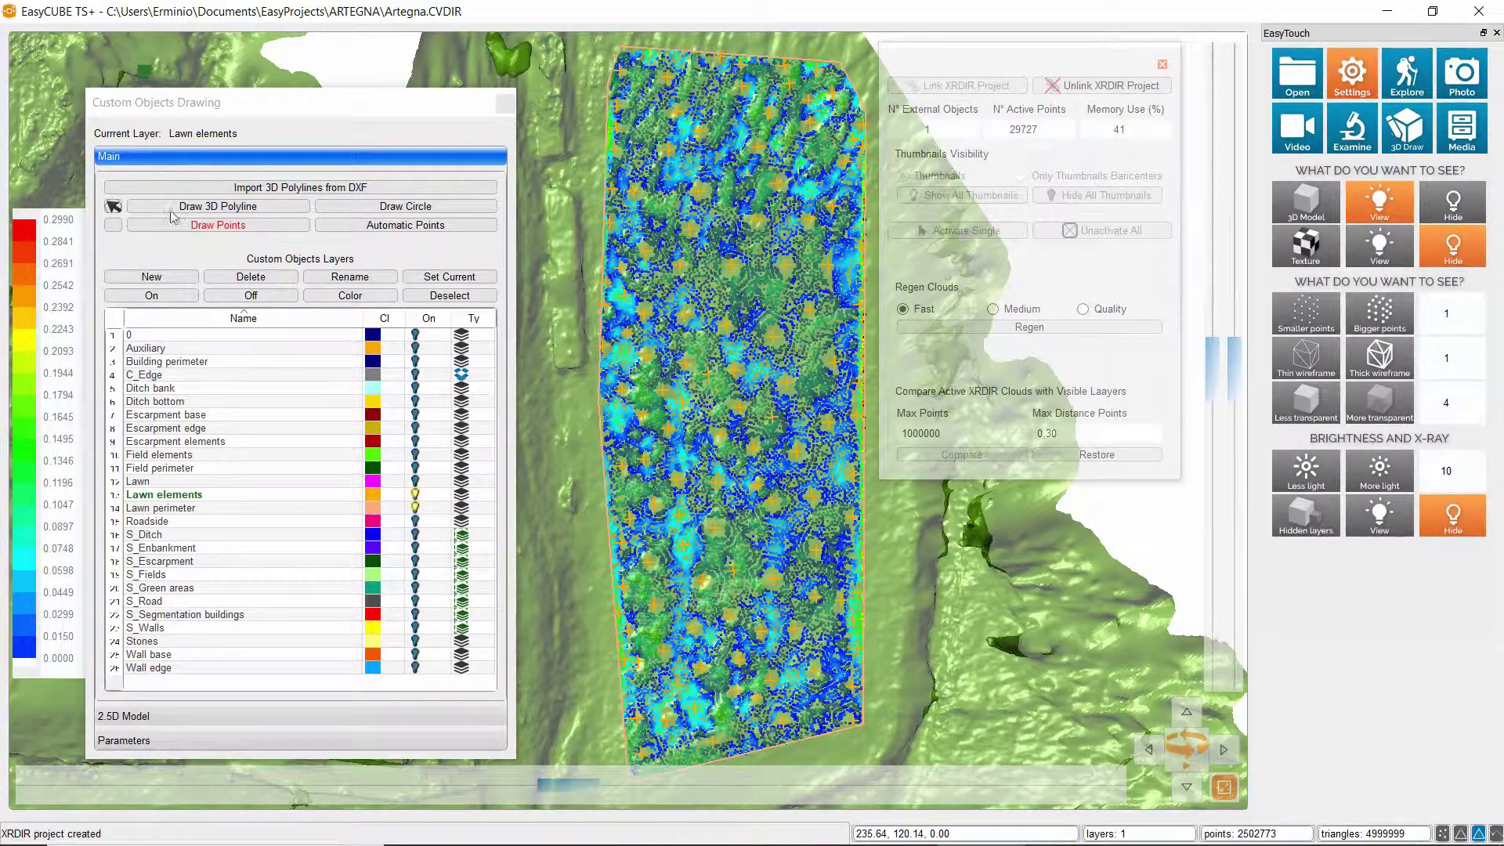
left_click(218, 226)
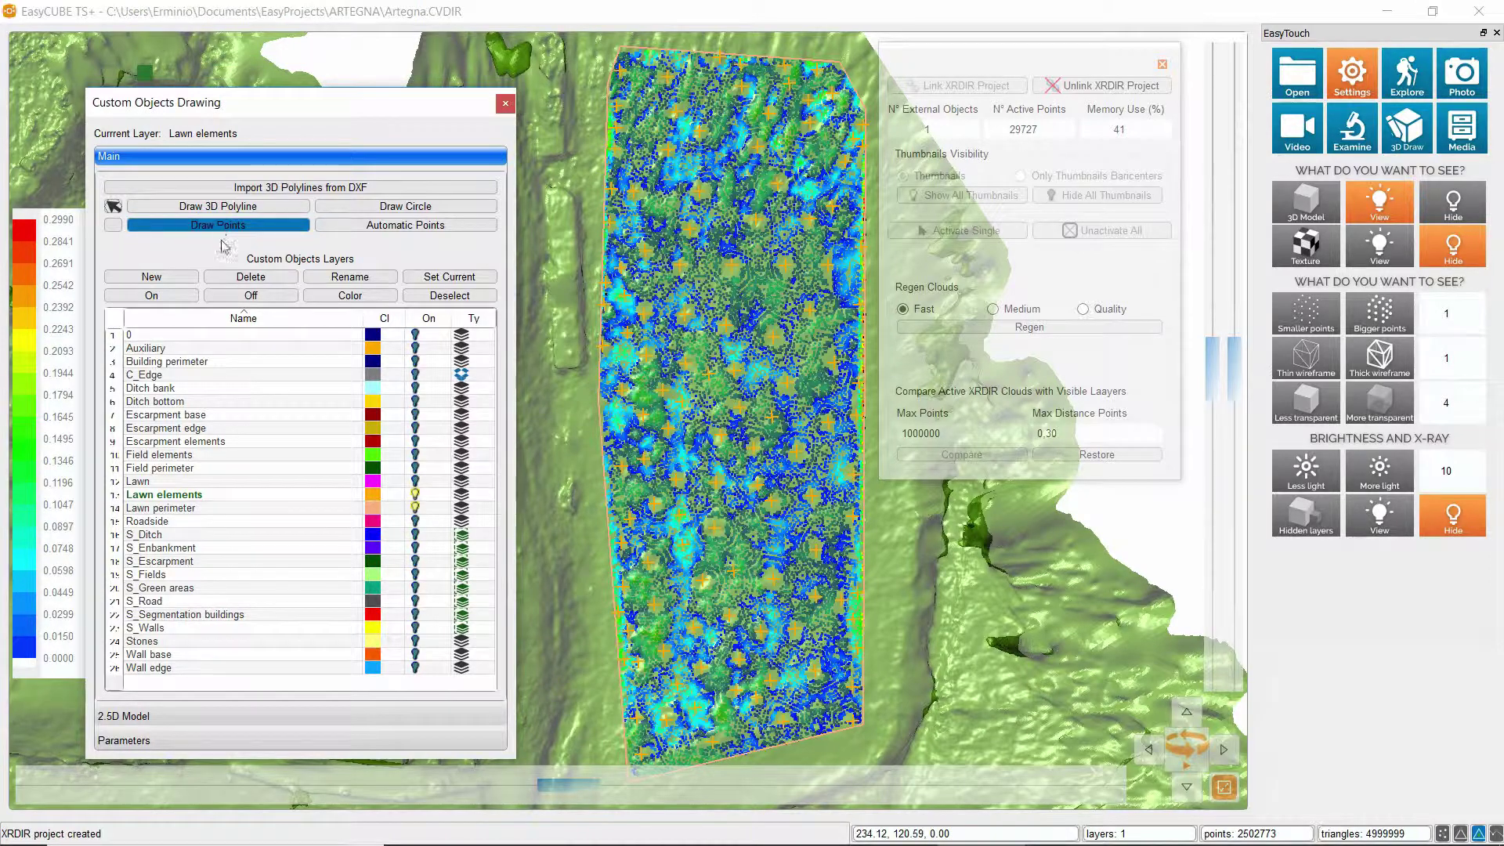
- Recompute the lawn's 2.5D model and hide the green 3D terrain mesh
left_click(161, 717)
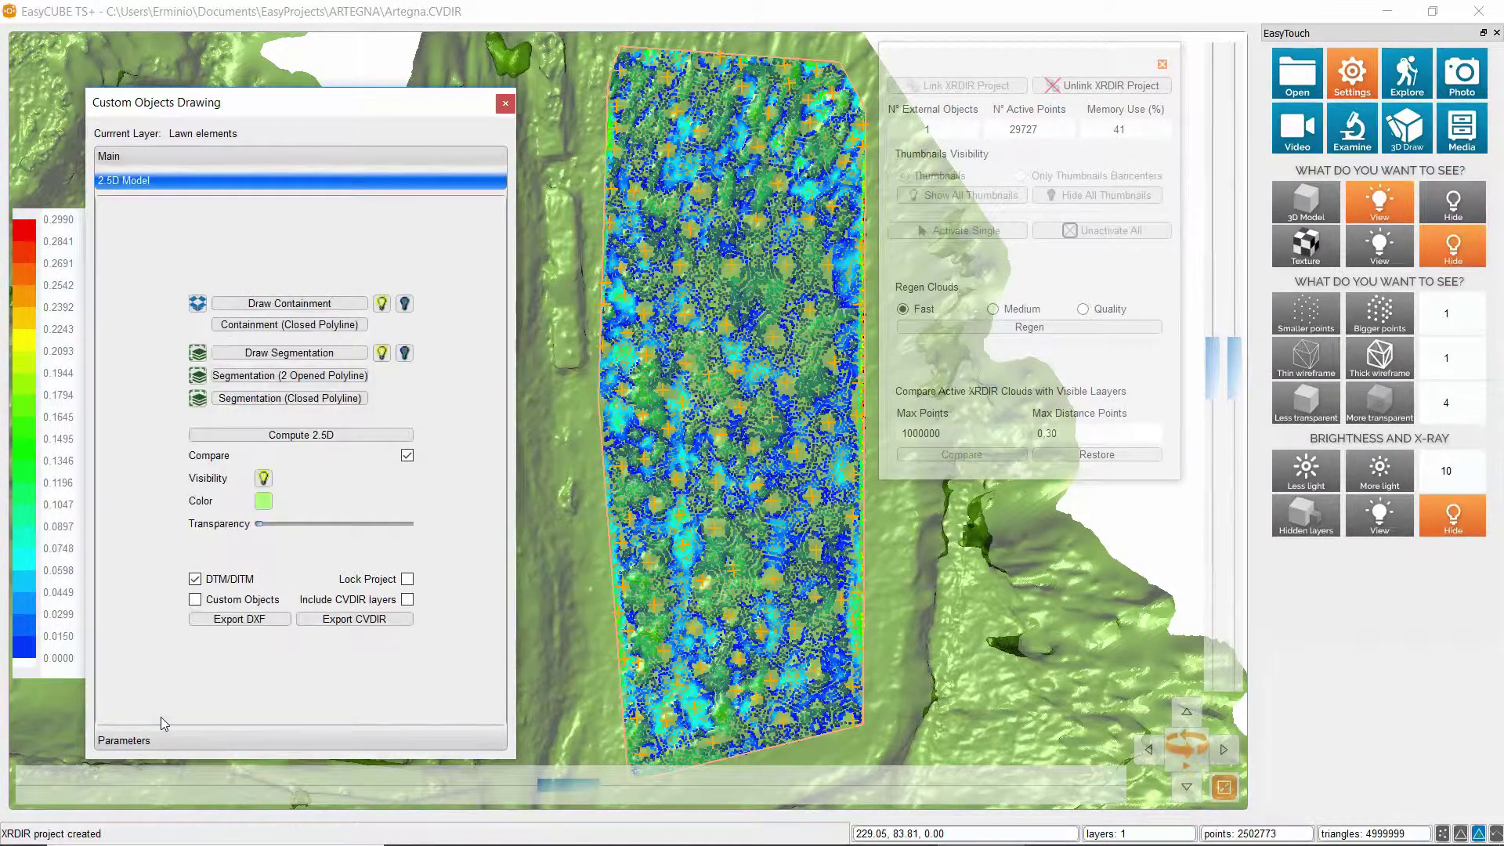
left_click(329, 435)
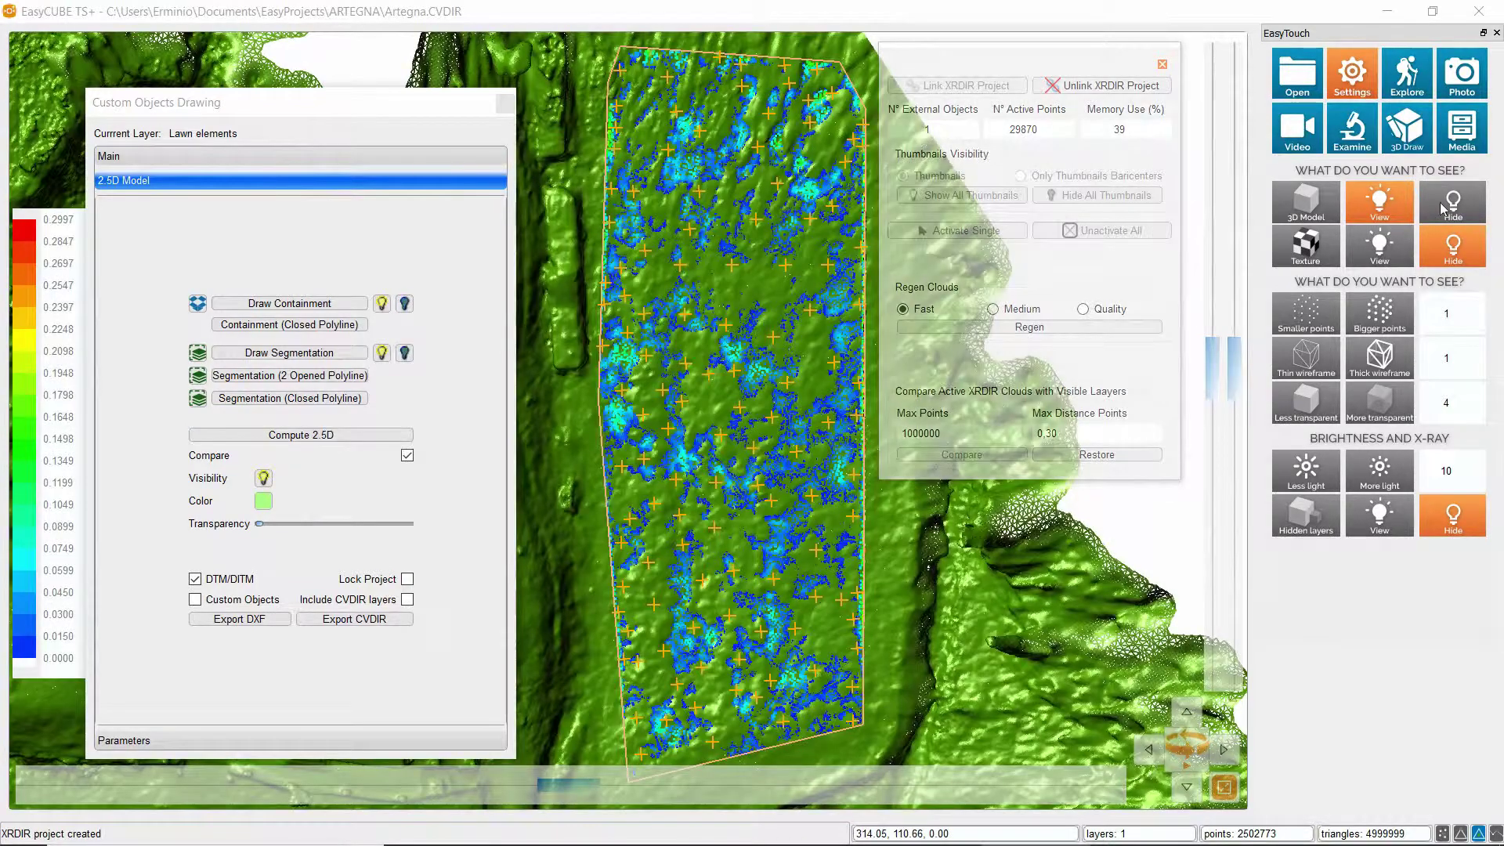
left_click(1449, 206)
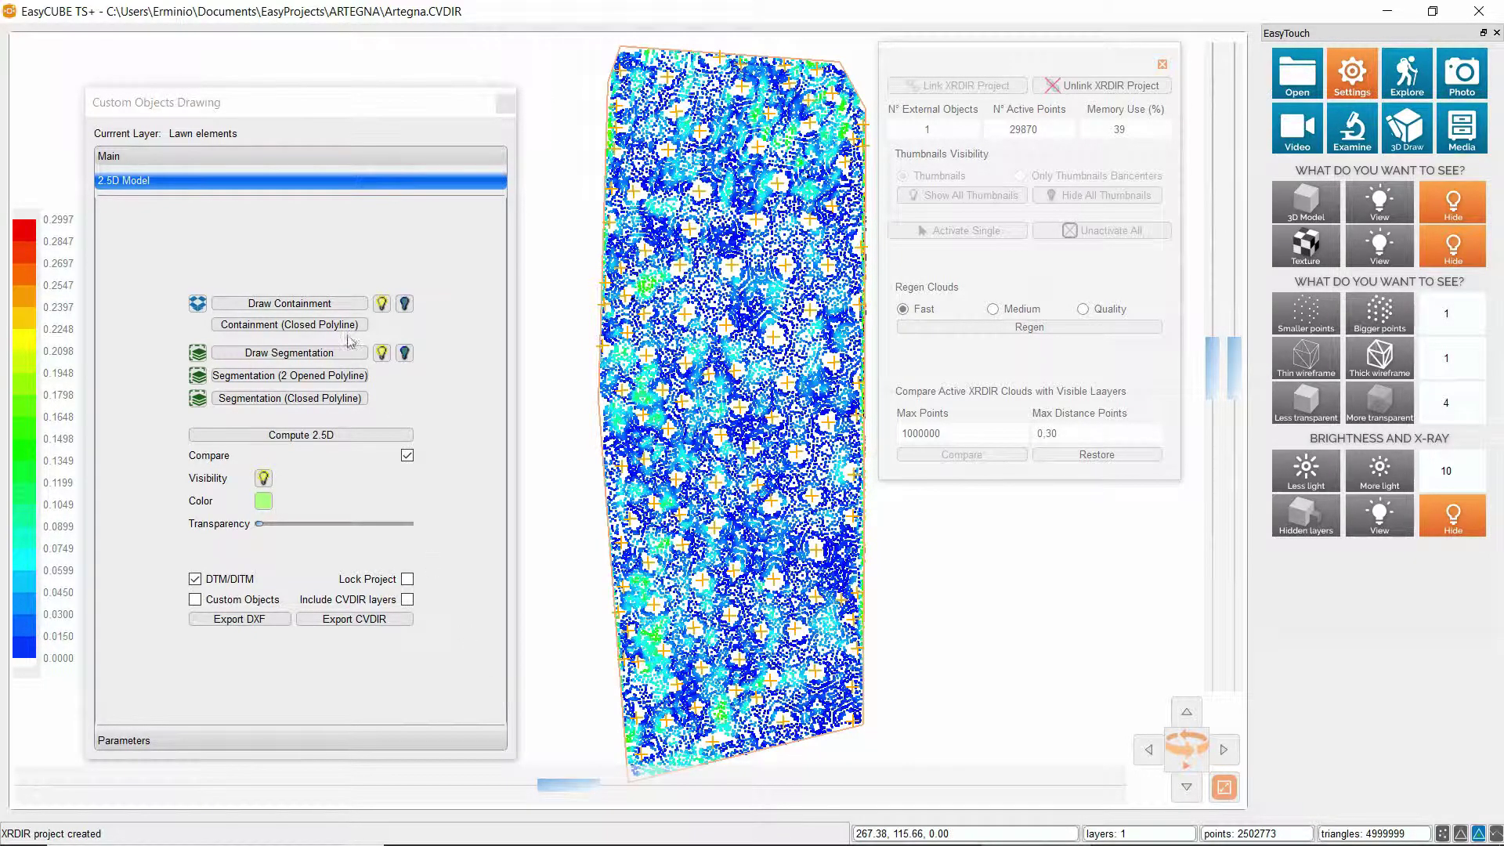
- Draw two extra points on the Lawn elements layer over the deviation cloud
left_click(223, 154)
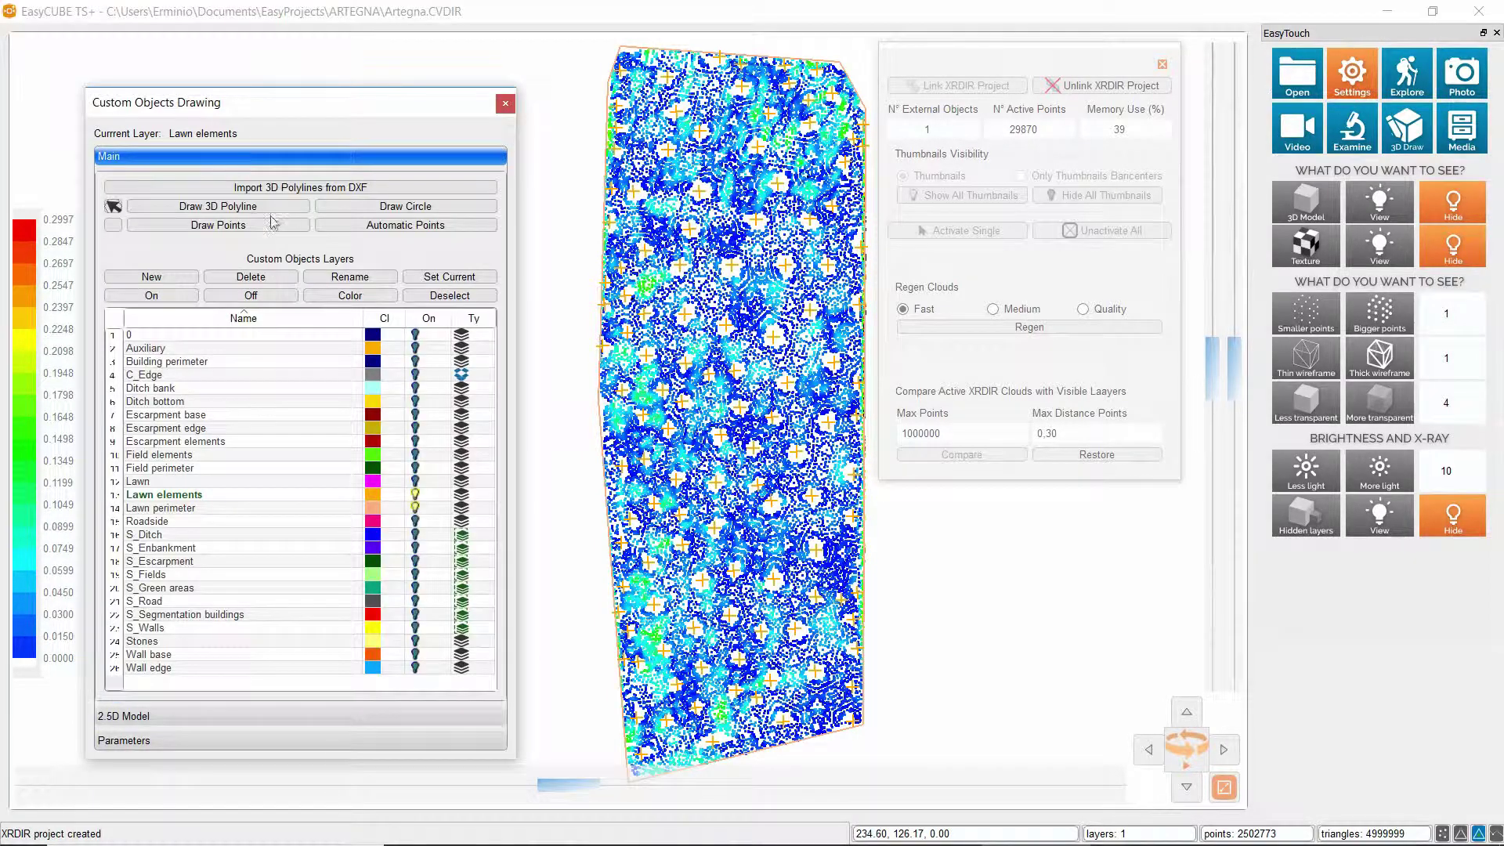
left_click(232, 227)
scroll(651, 293, "up", 2)
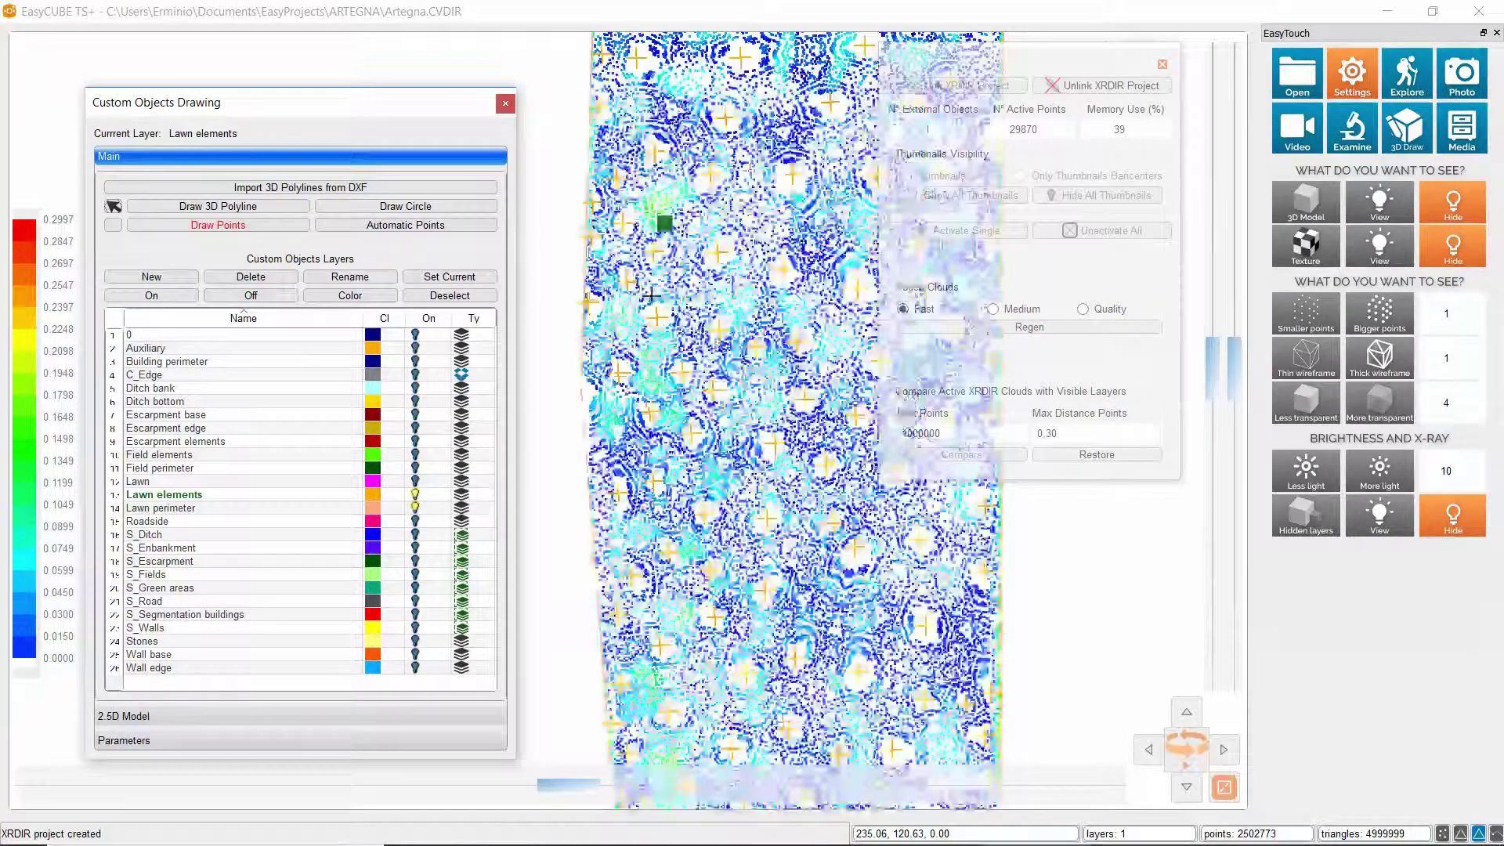
left_click(650, 208)
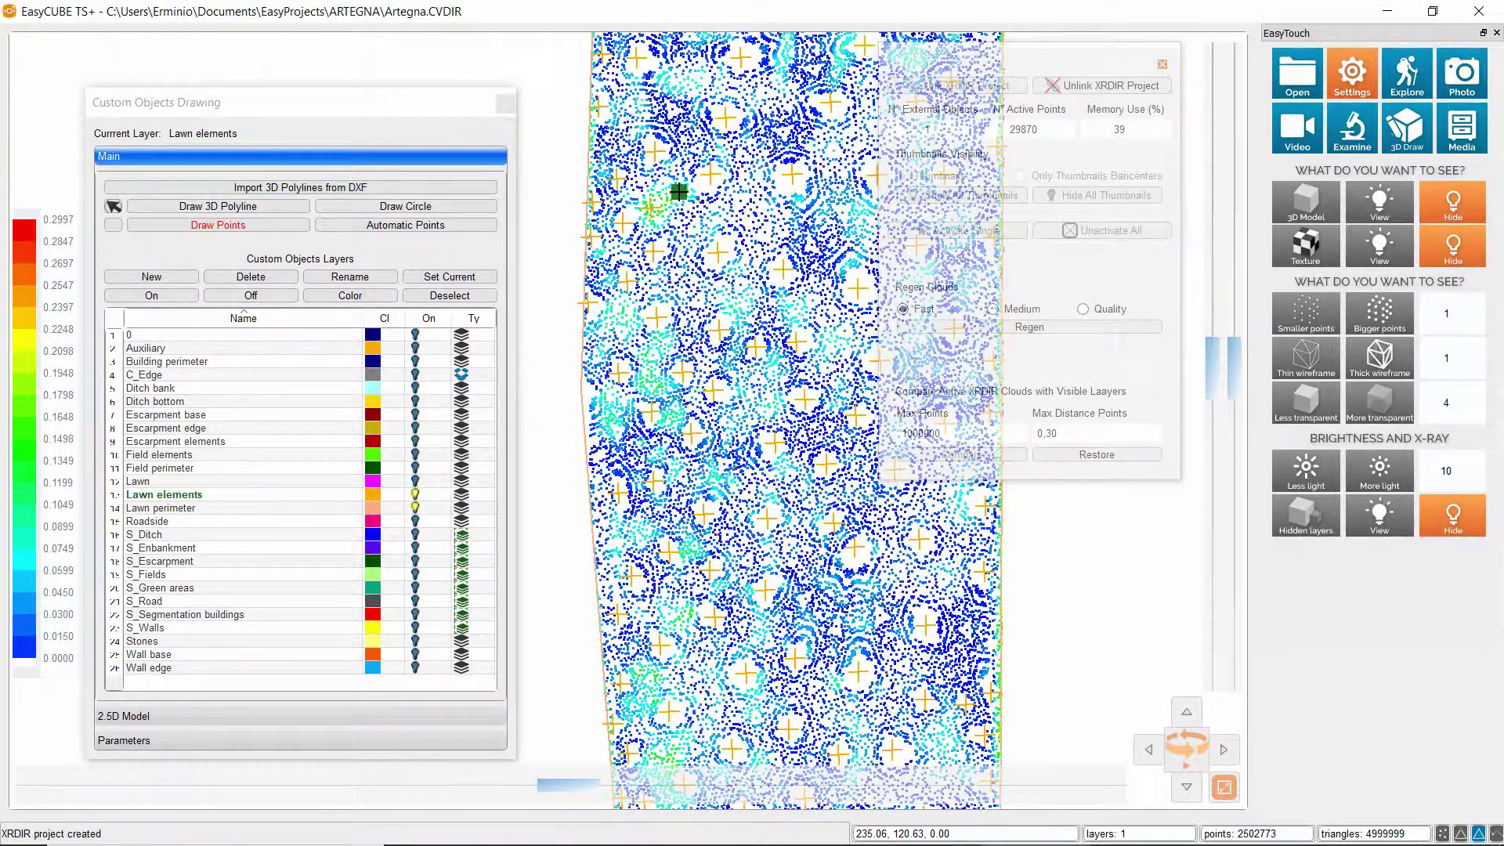
left_click(647, 384)
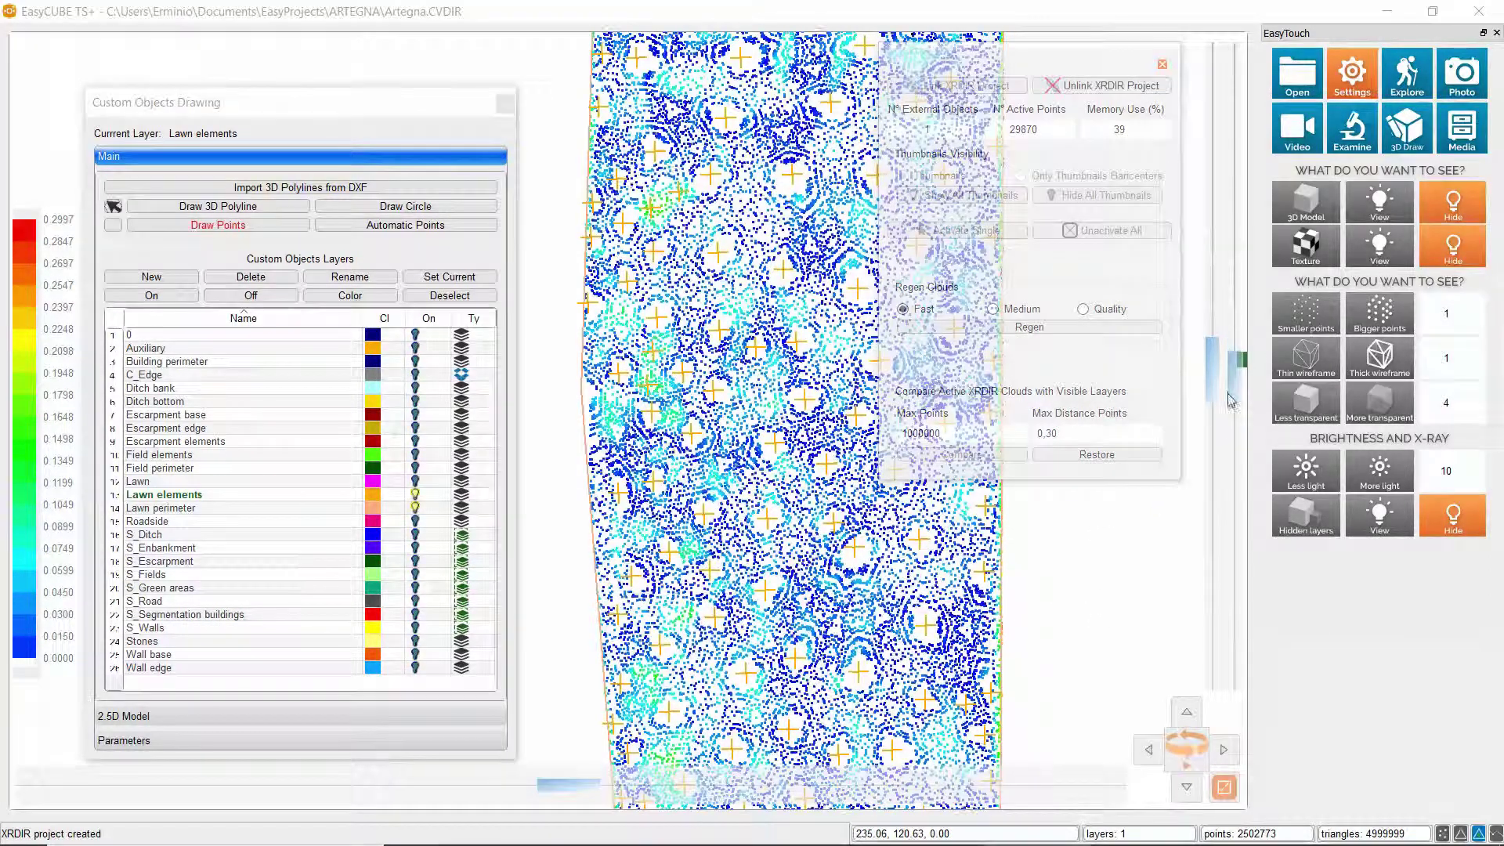
left_click_drag(1231, 404, 1233, 368)
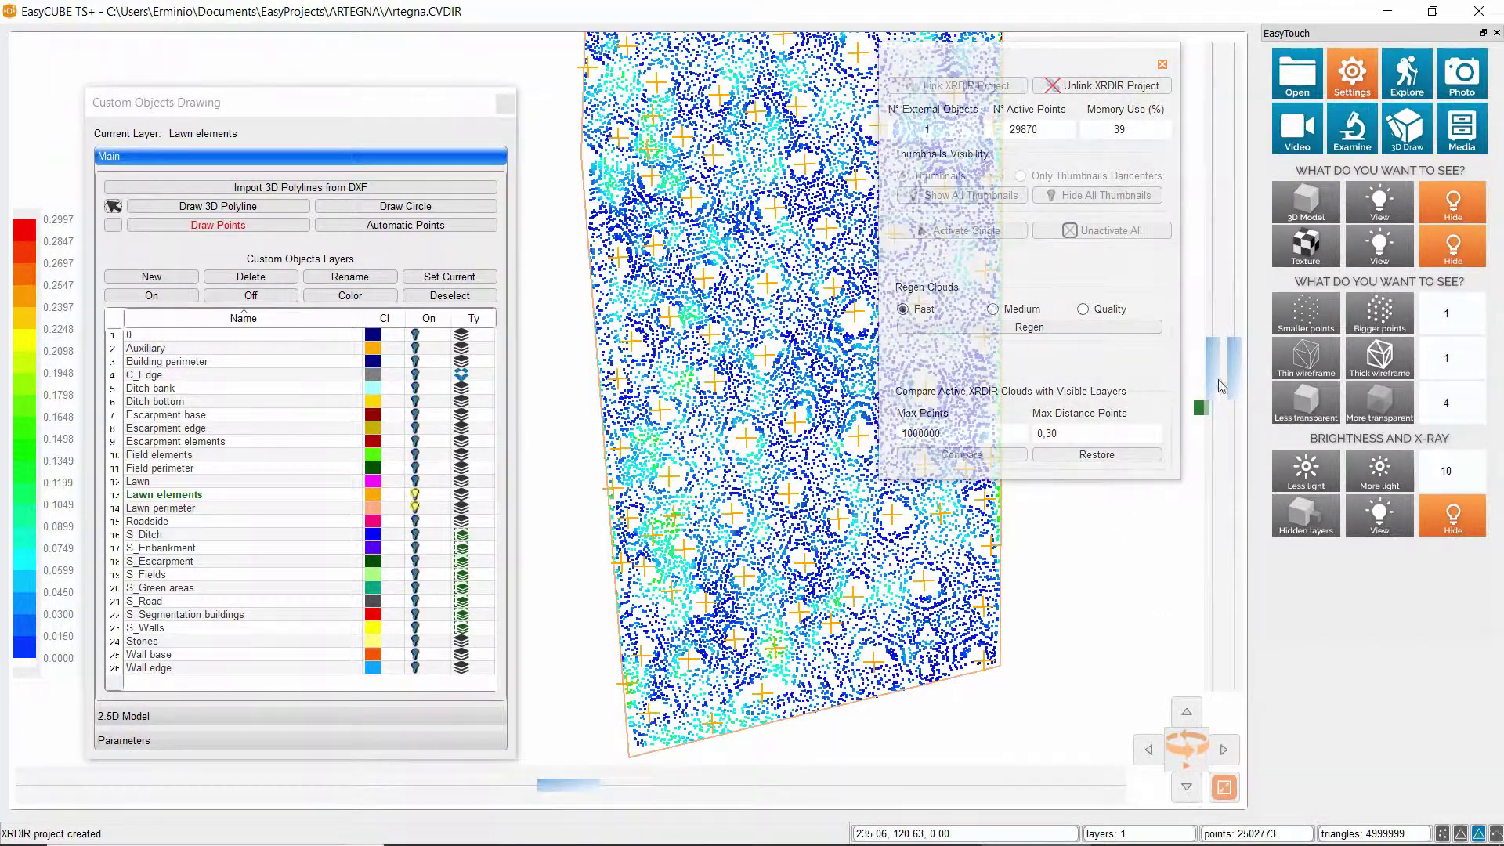
left_click_drag(1233, 395, 1233, 101)
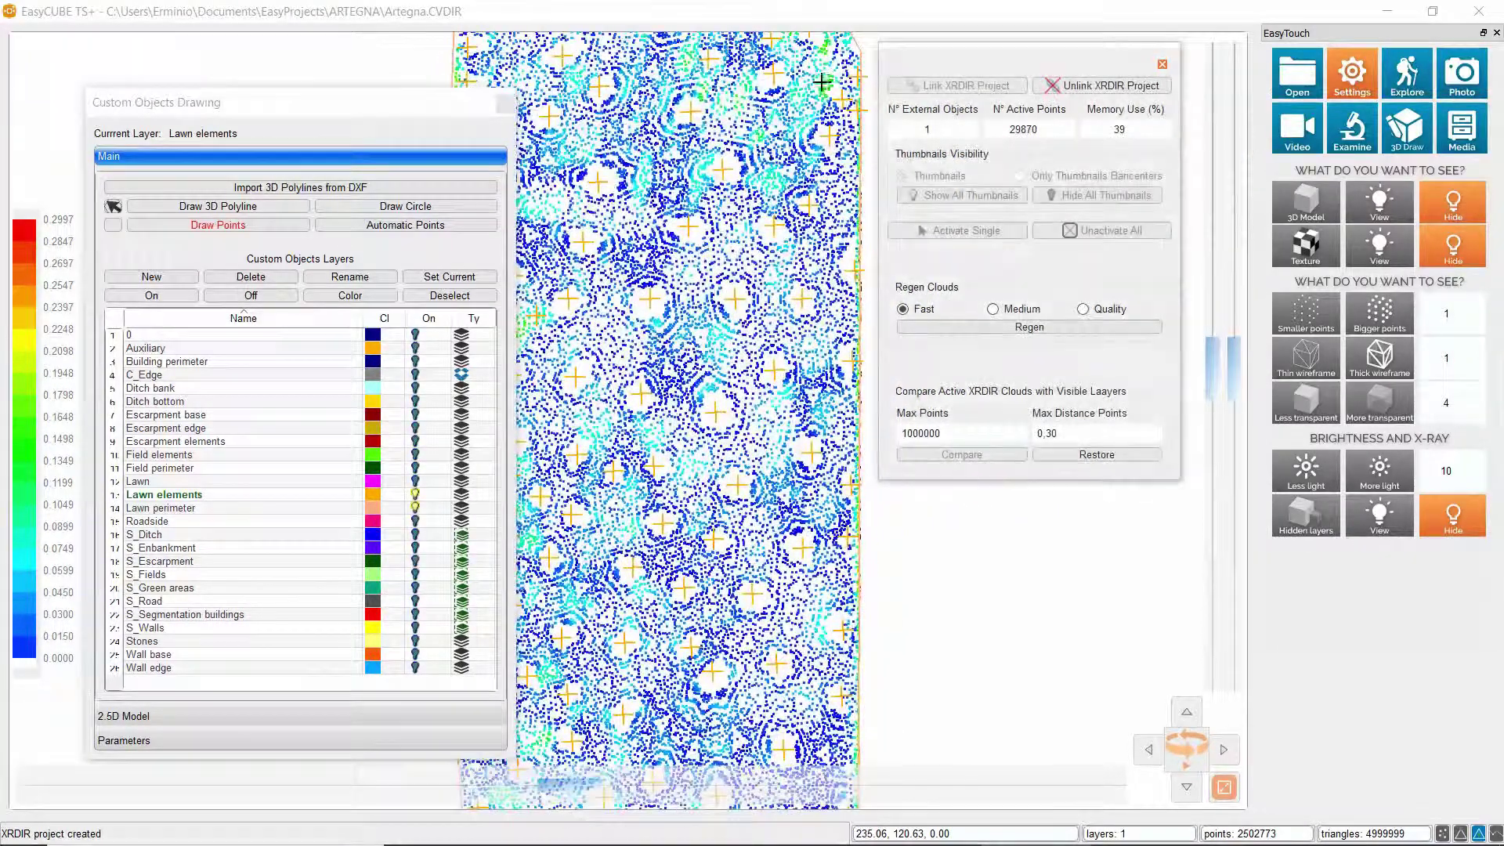
left_click_drag(1233, 354, 1241, 273)
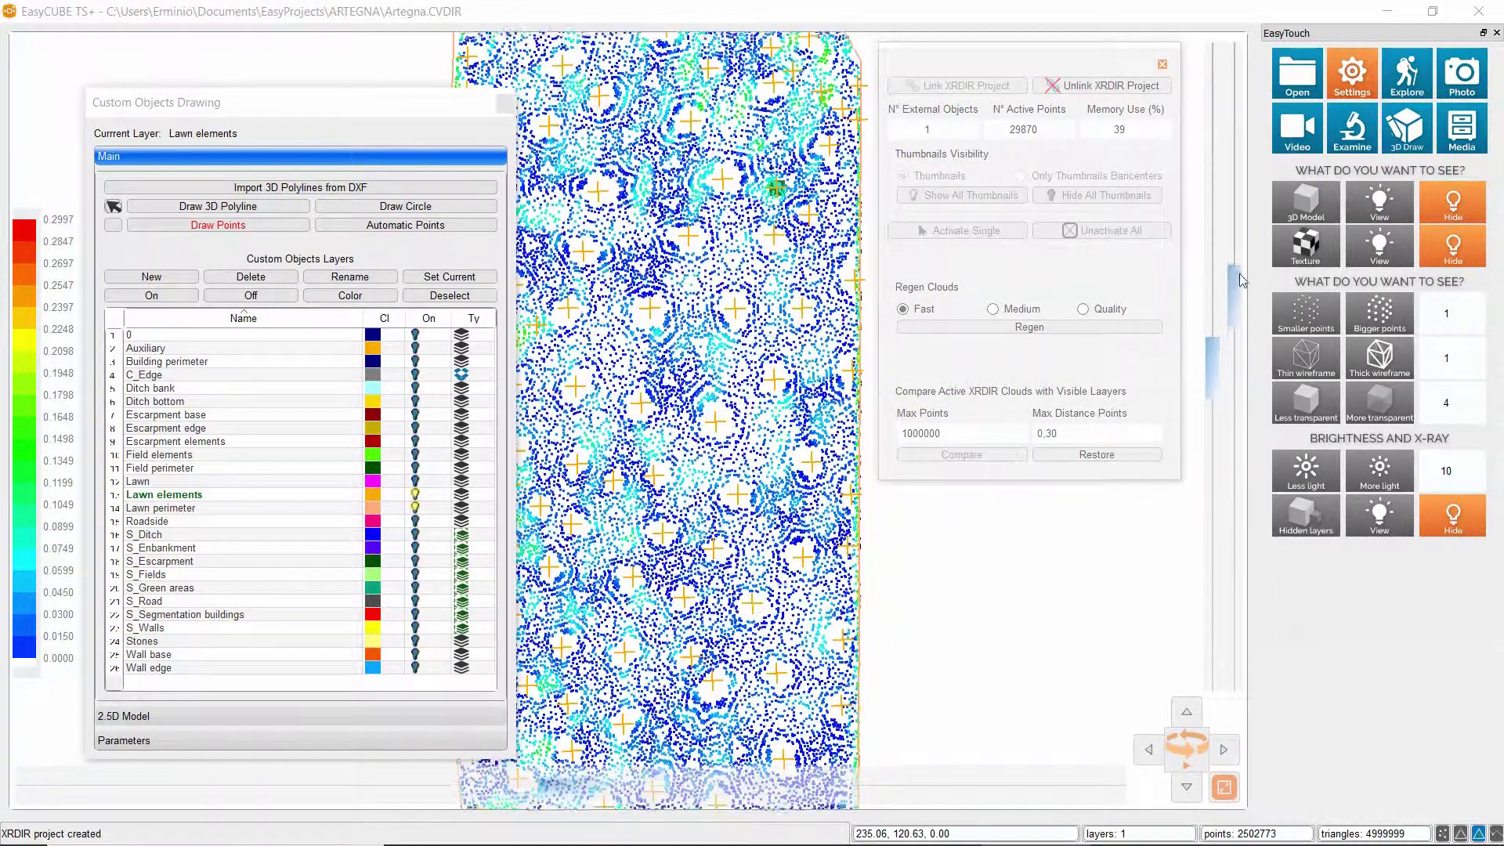
- End point drawing and run Compute 2.5D again with the newly added lawn points
left_click(218, 225)
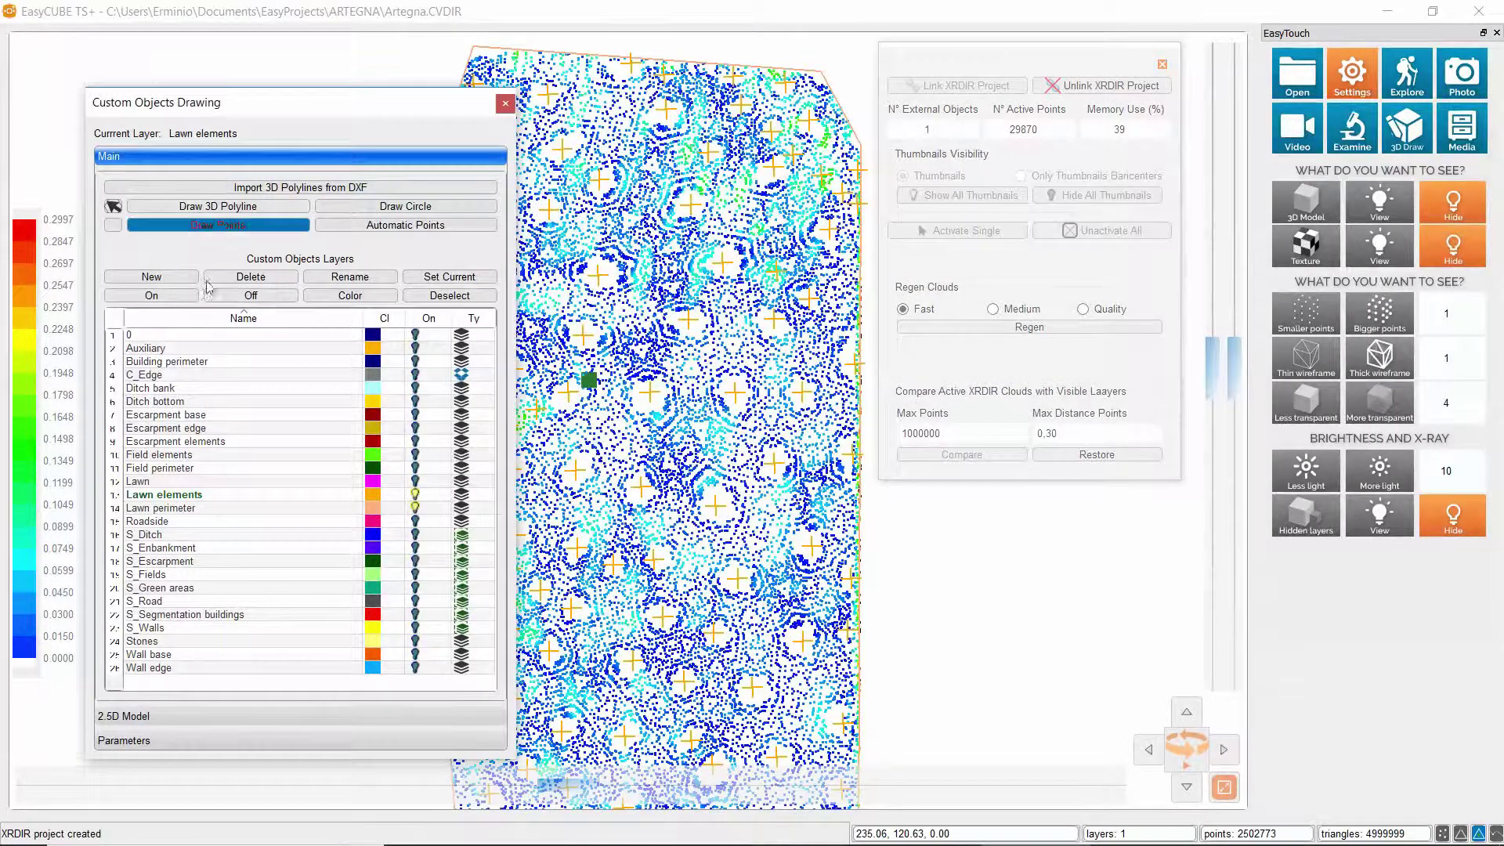
left_click(159, 717)
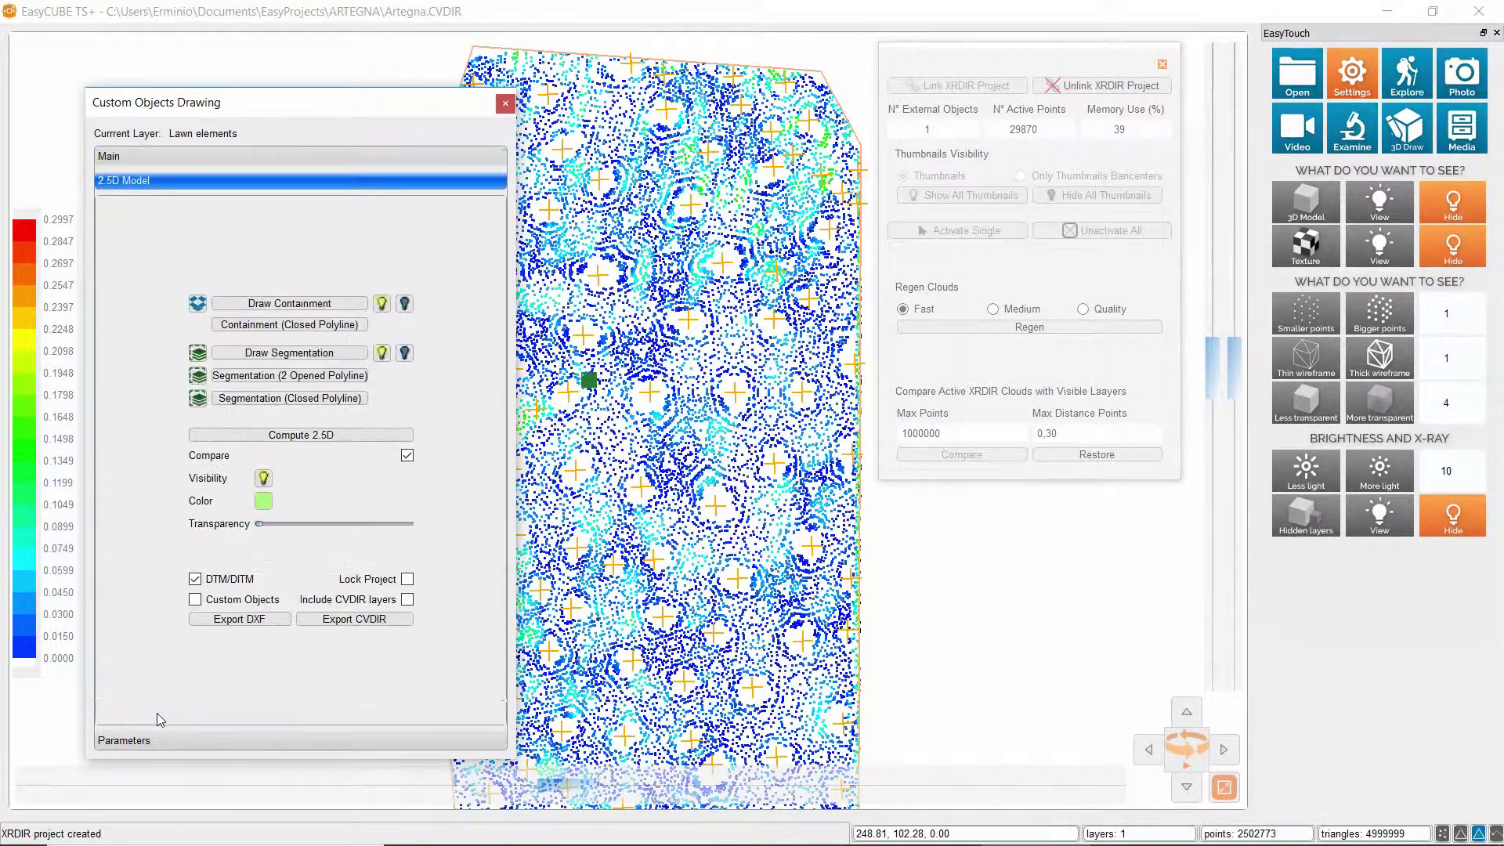
left_click(347, 436)
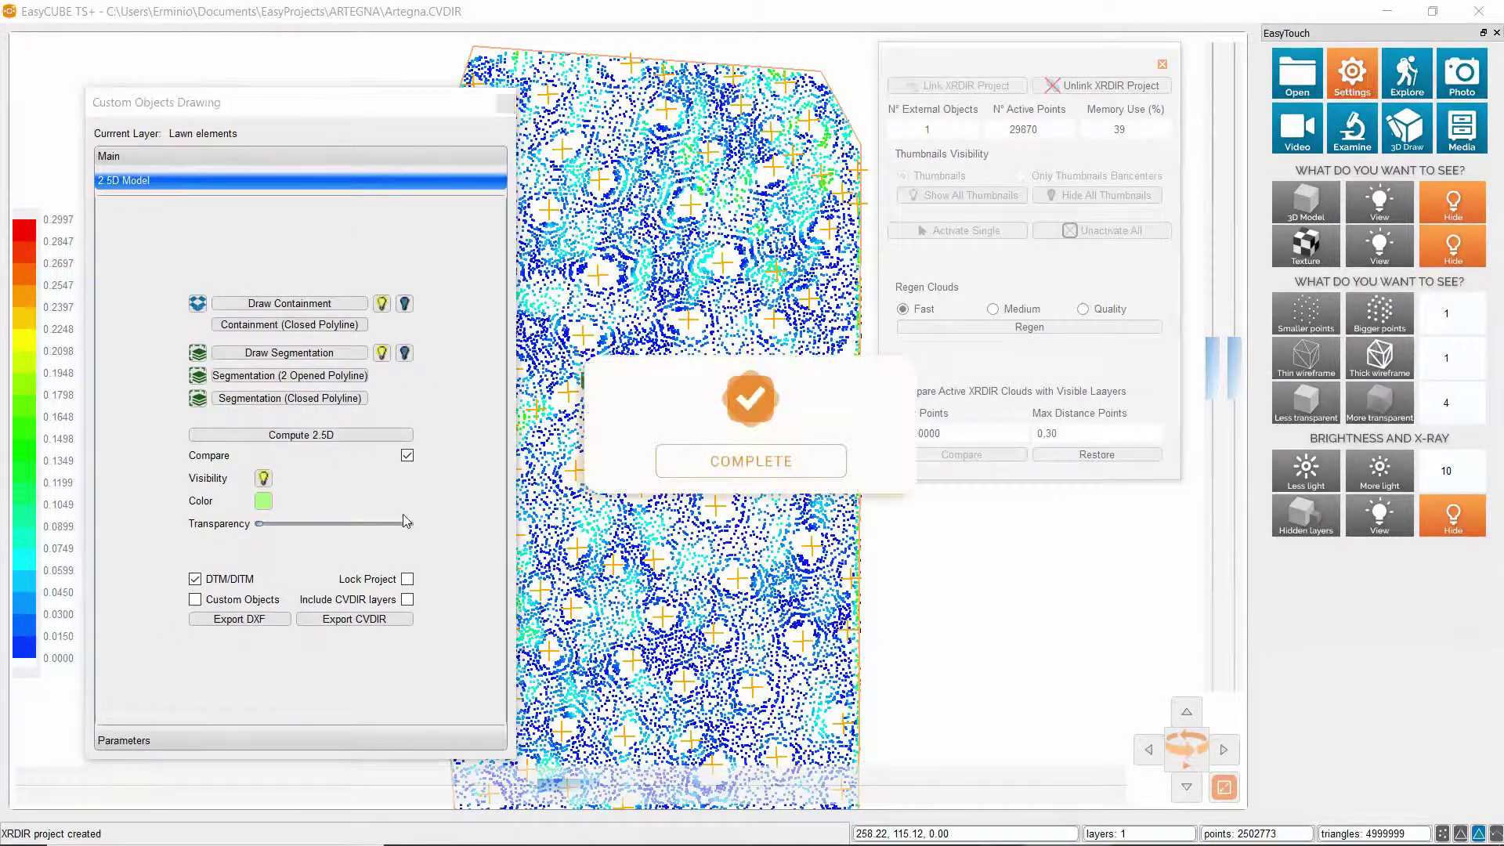